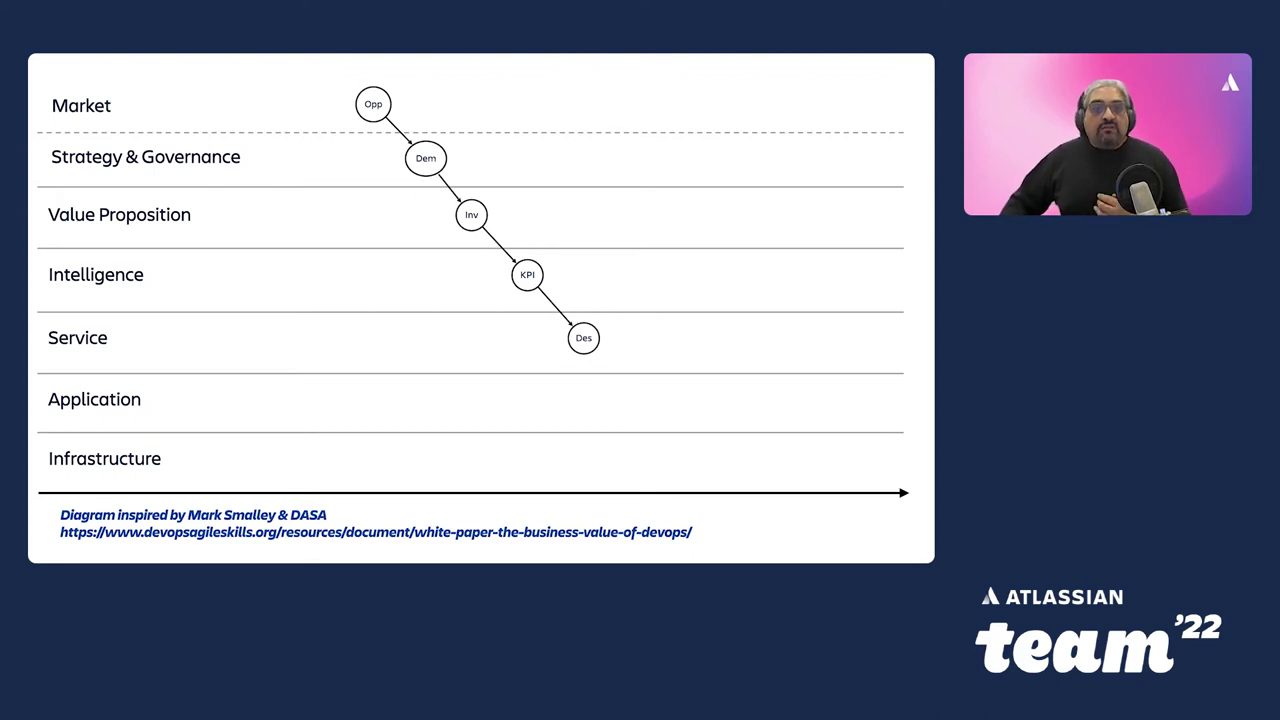
- Advance the slide build to Bkg and bring up the Corporate Strategy 2021 pyramid in Strategy Room
key("Right")
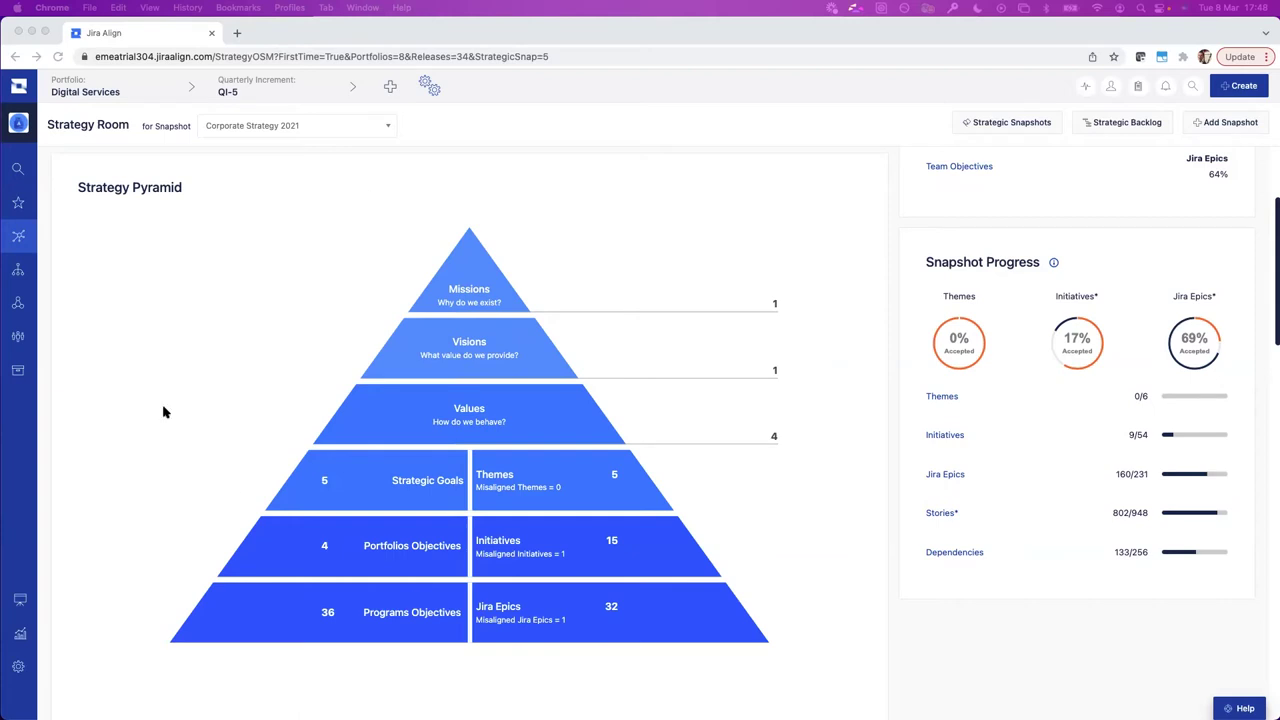
- Go to Framework Maps from Favorites to view the High Velocity Value picture
left_click(18, 204)
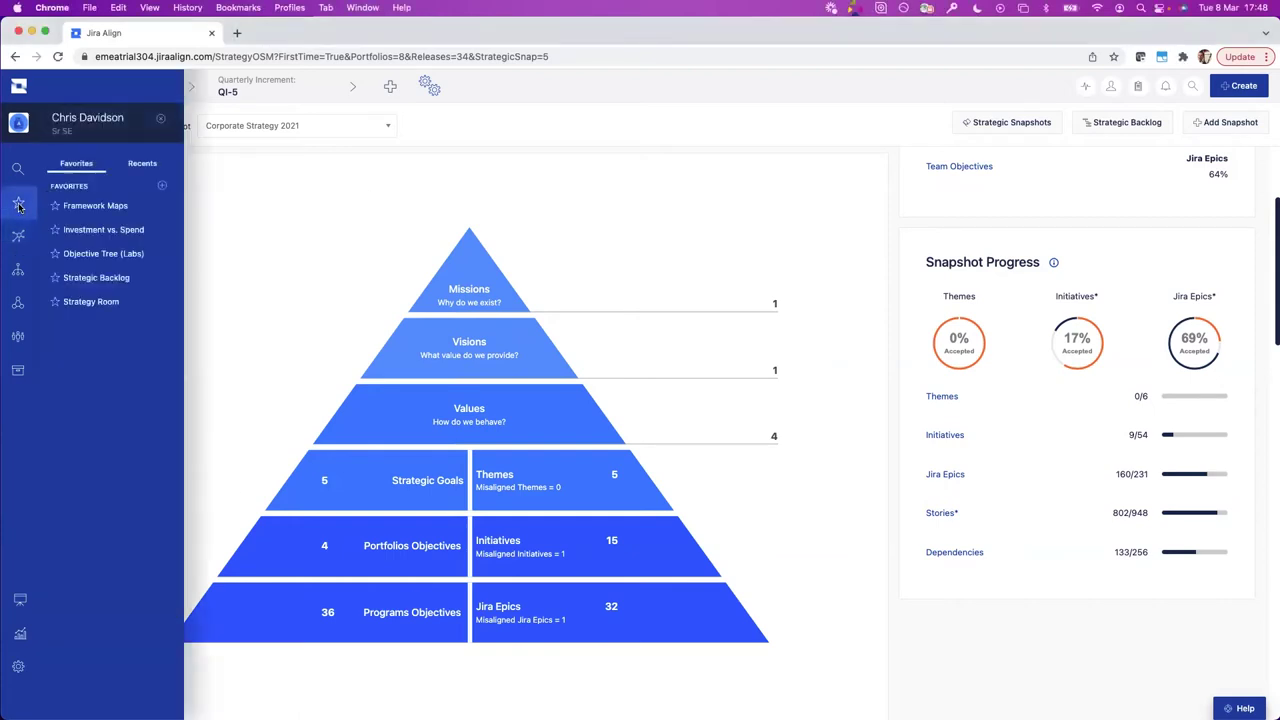
left_click(80, 206)
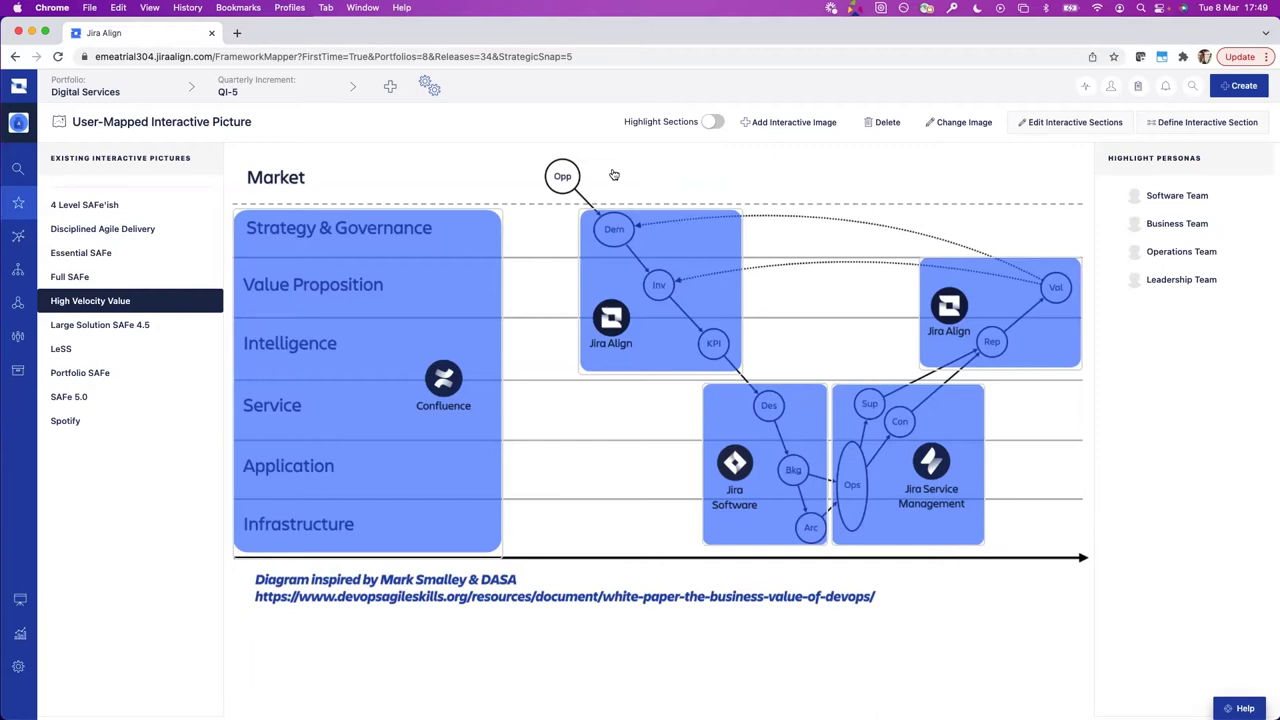
- Open the Strategic Backlog for Corporate Strategy 2021 from the picture's Jira Align section
mouse_move(626, 248)
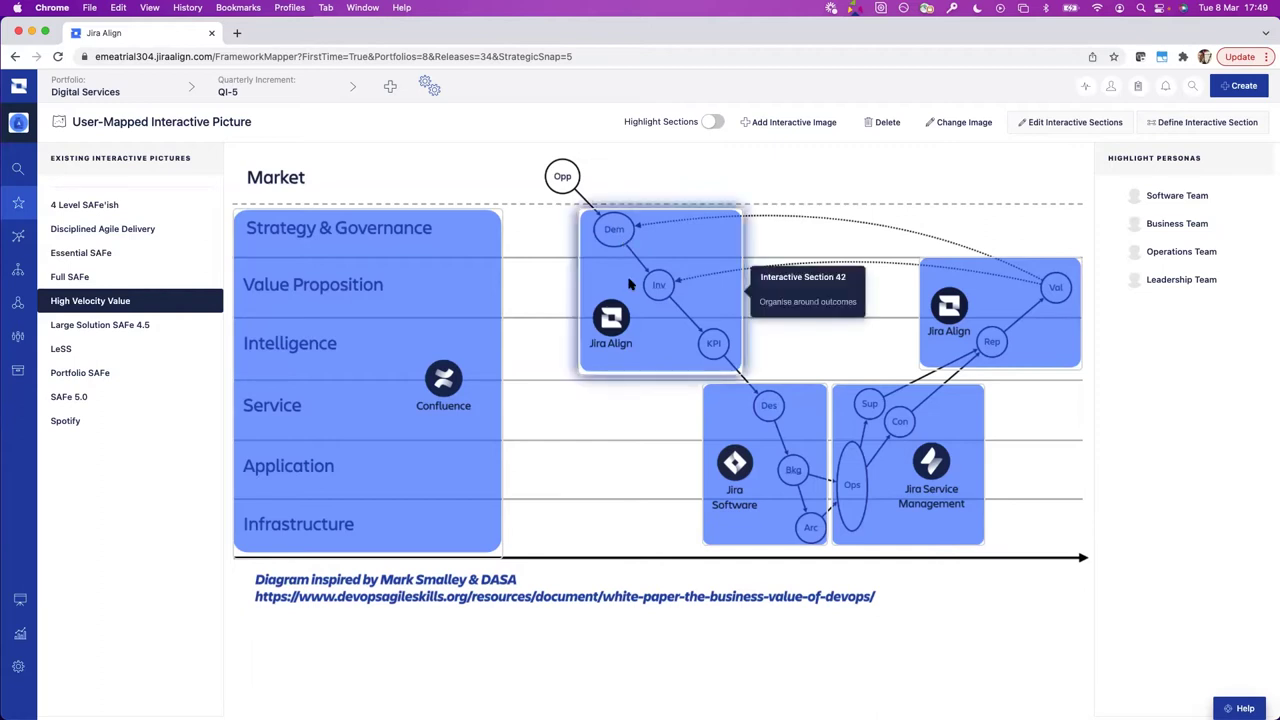
left_click(629, 285)
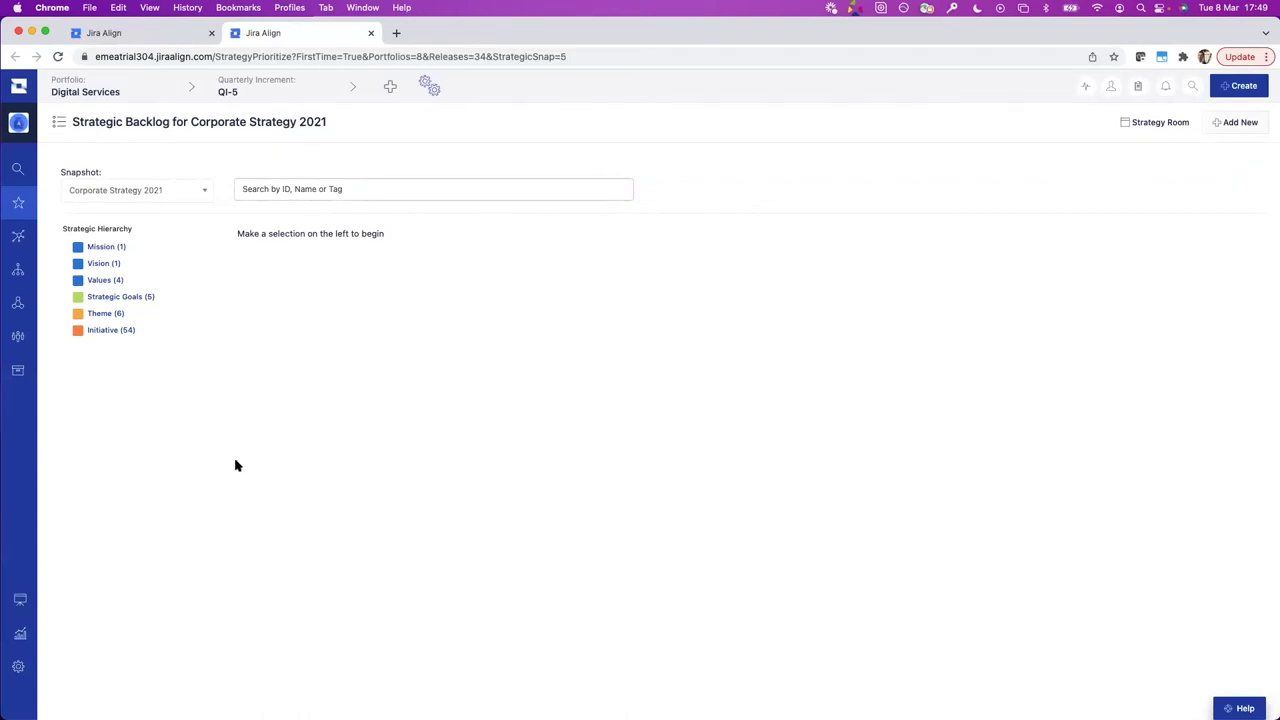
- List the five strategic goals, then the six themes, and open the Mobile First theme
left_click(121, 297)
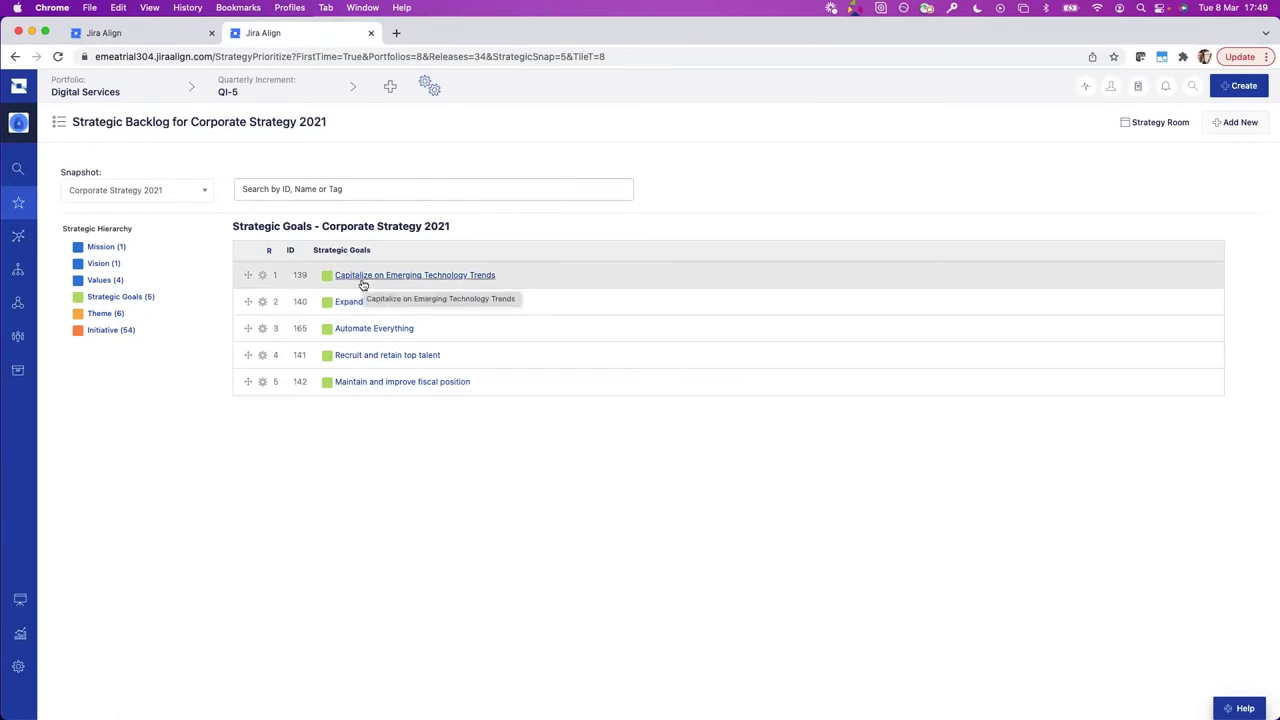
left_click(105, 315)
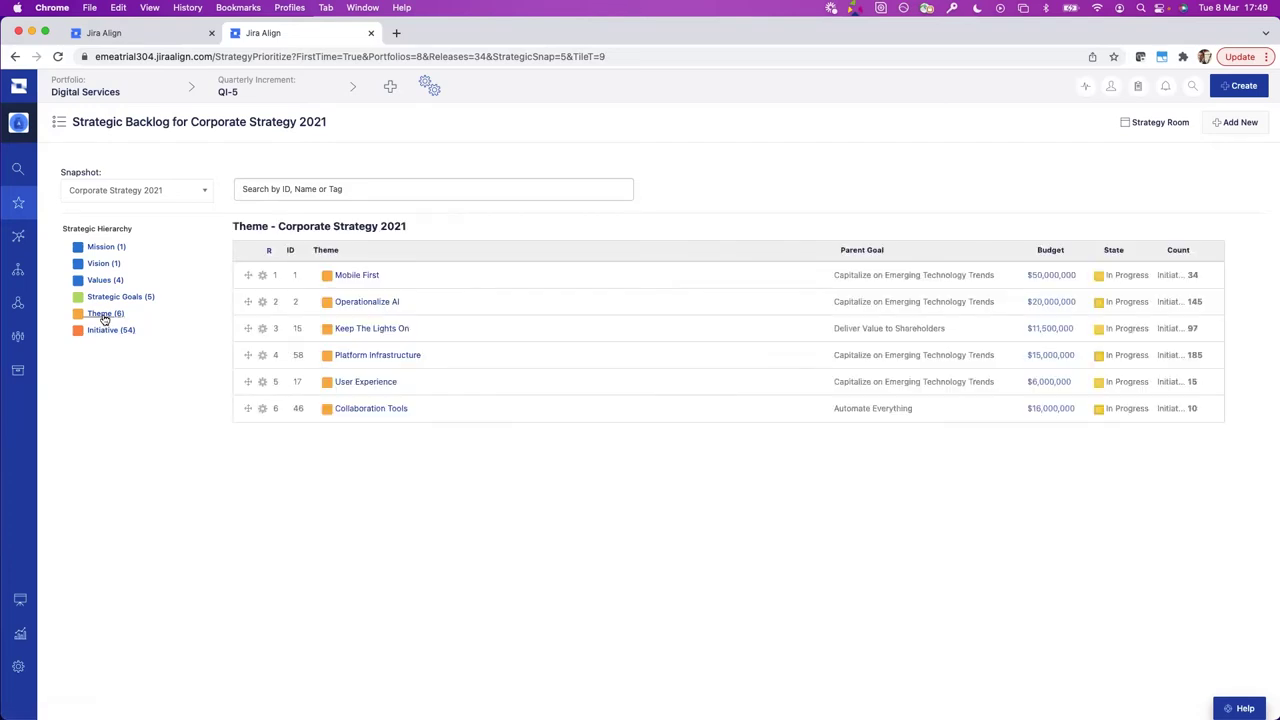
left_click(356, 275)
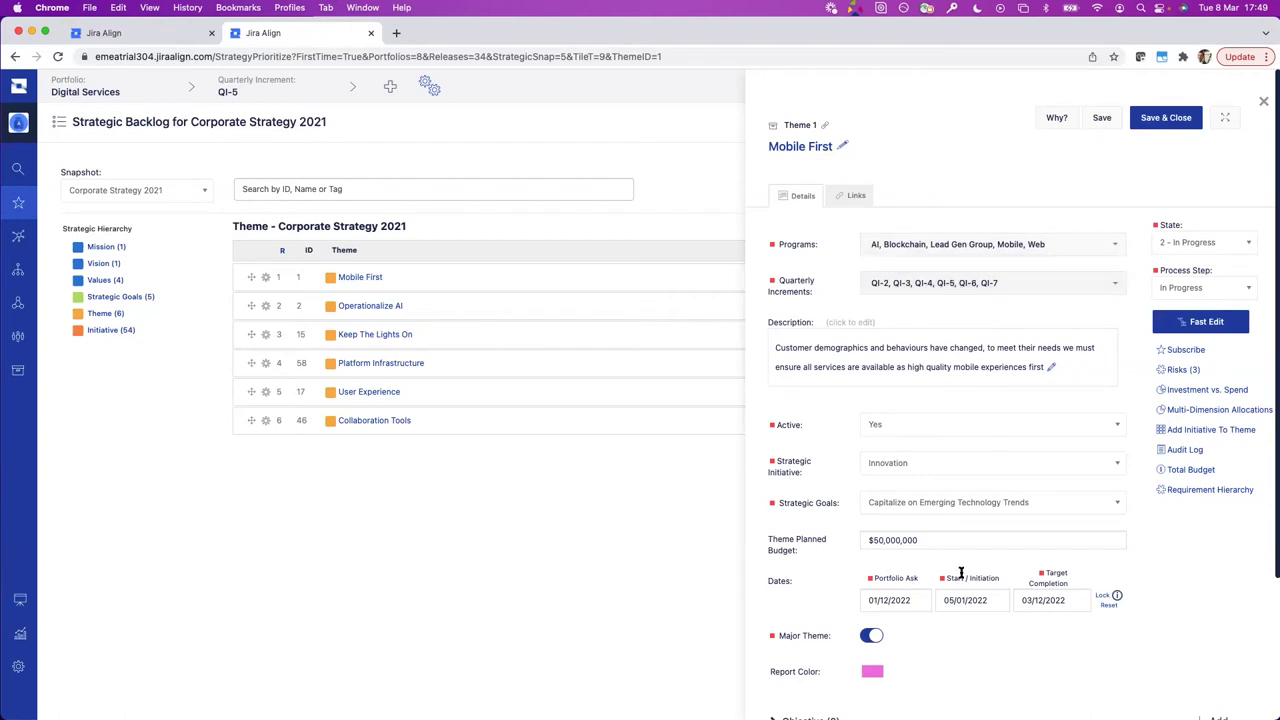
- Check Mobile First's planned budget and show its requirement hierarchy of initiatives and epics
left_click(877, 540)
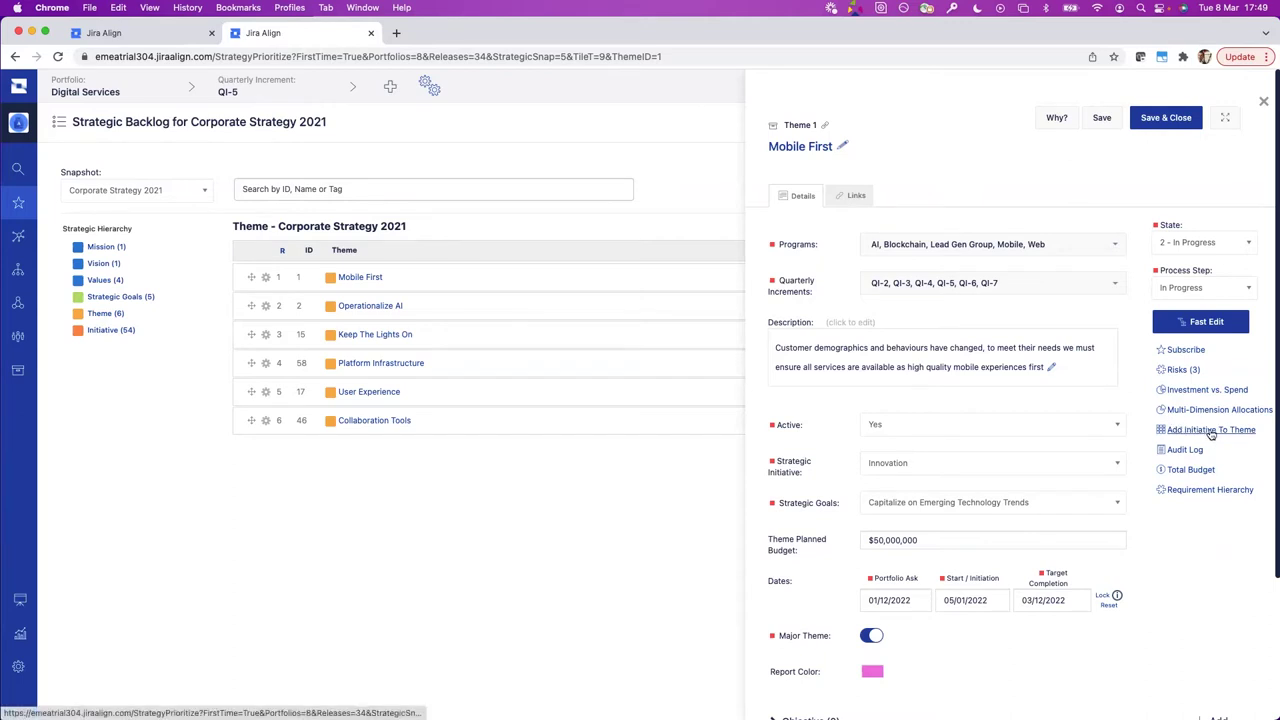
left_click(1185, 490)
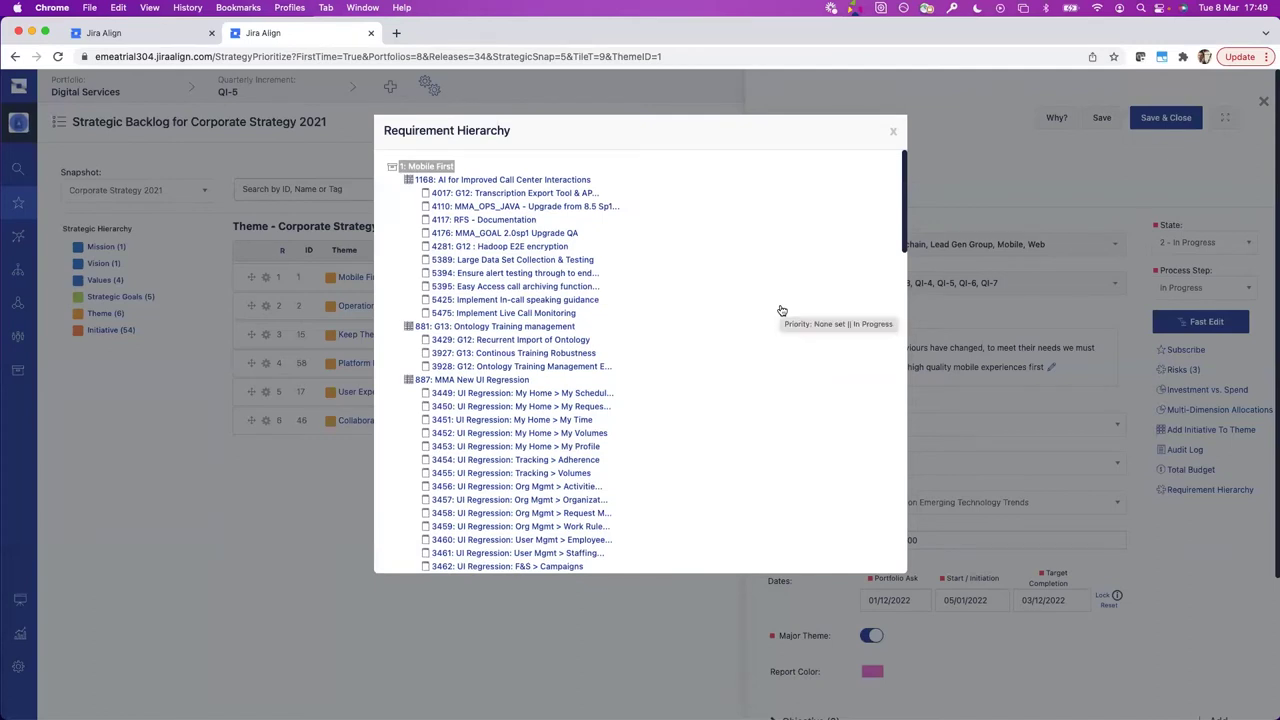
- Open initiative 1168, AI for Improved Call Center Interactions, and expand its two linked objectives
left_click(556, 184)
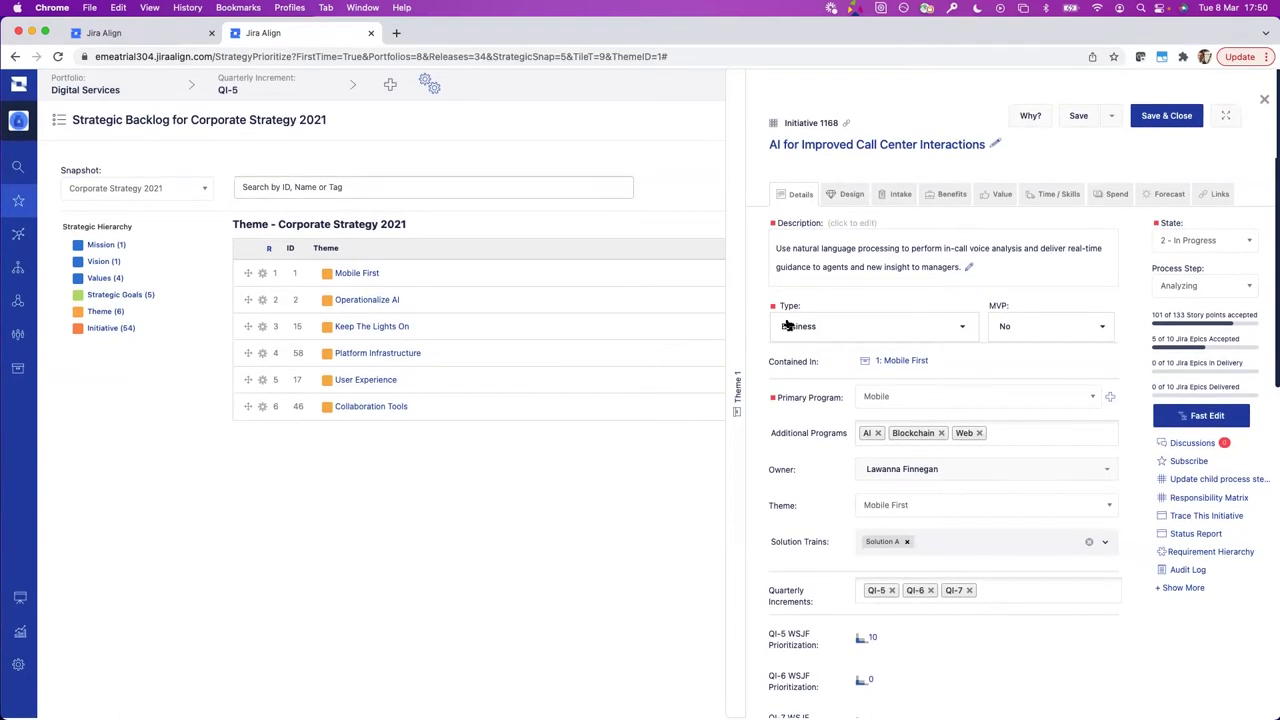
scroll(787, 325, "down", 3)
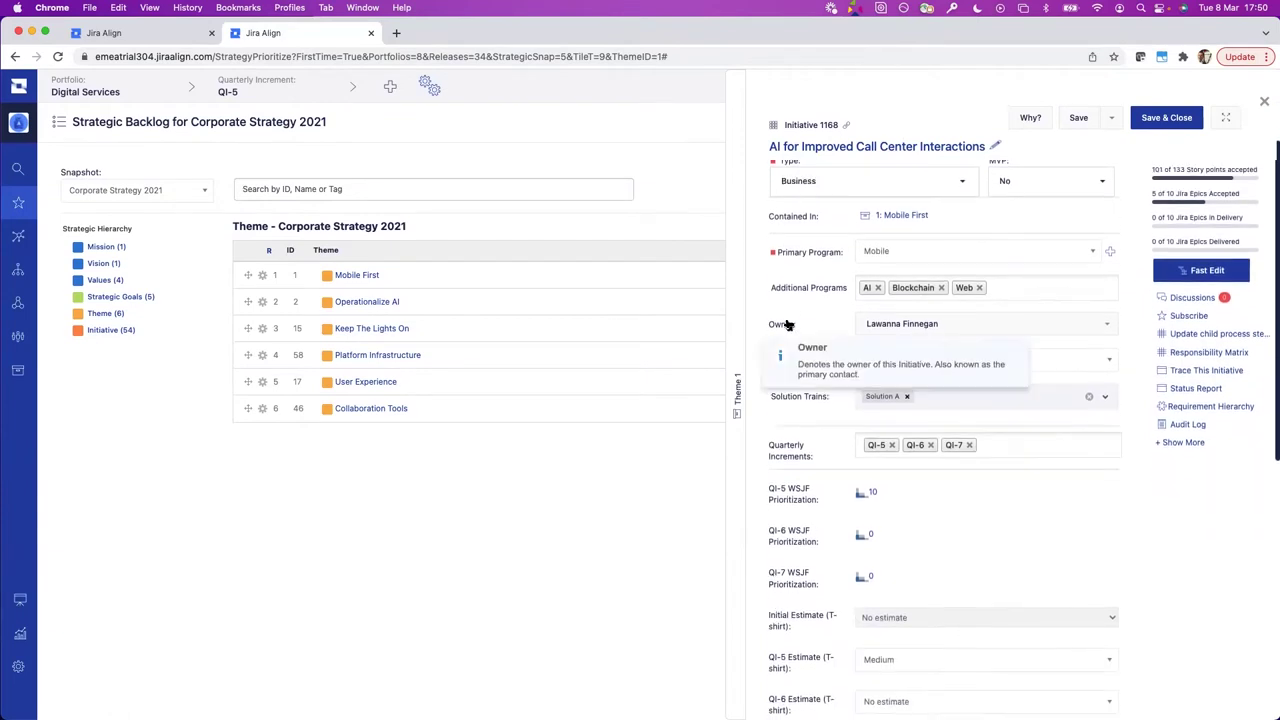
scroll(787, 325, "down", 6)
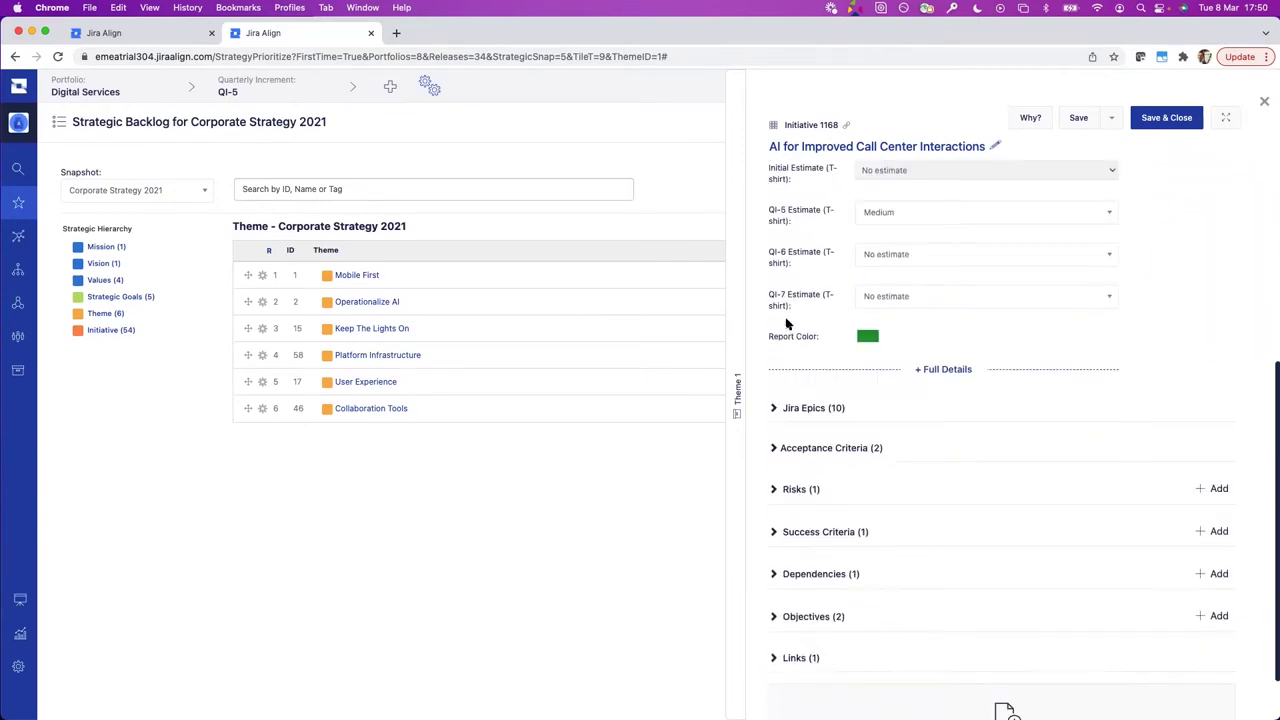
scroll(787, 325, "down", 1)
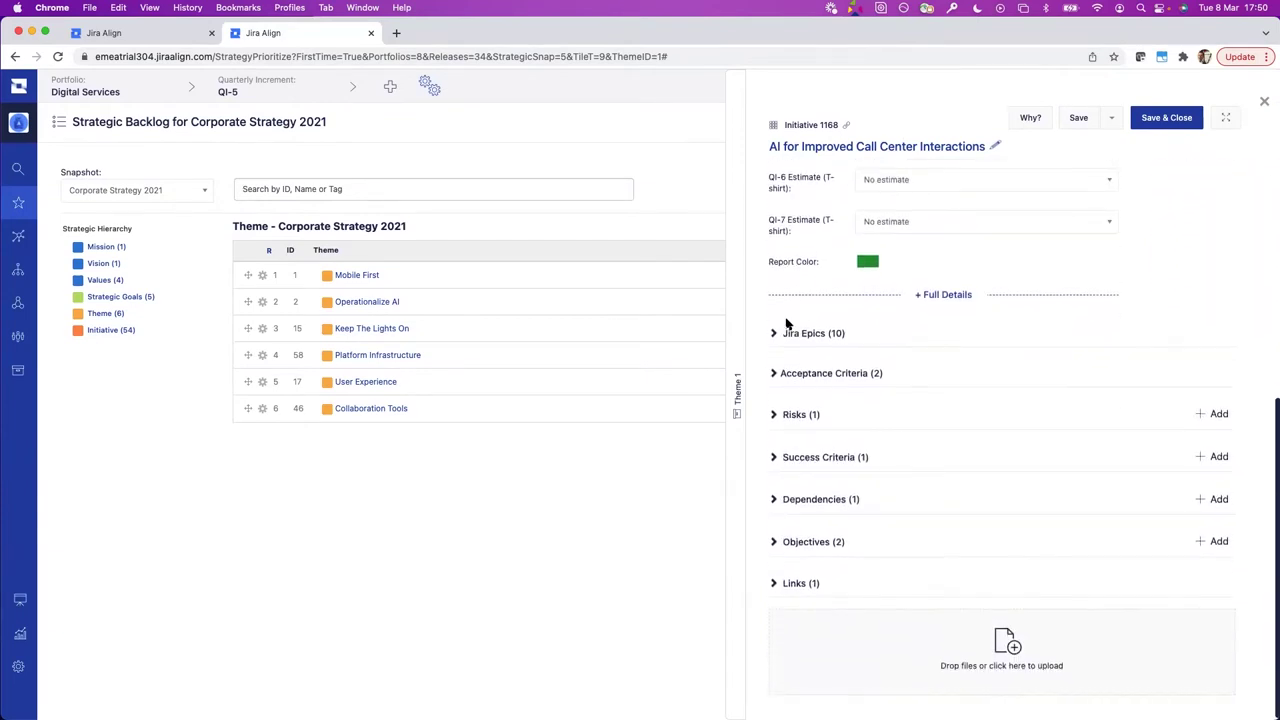
left_click(775, 539)
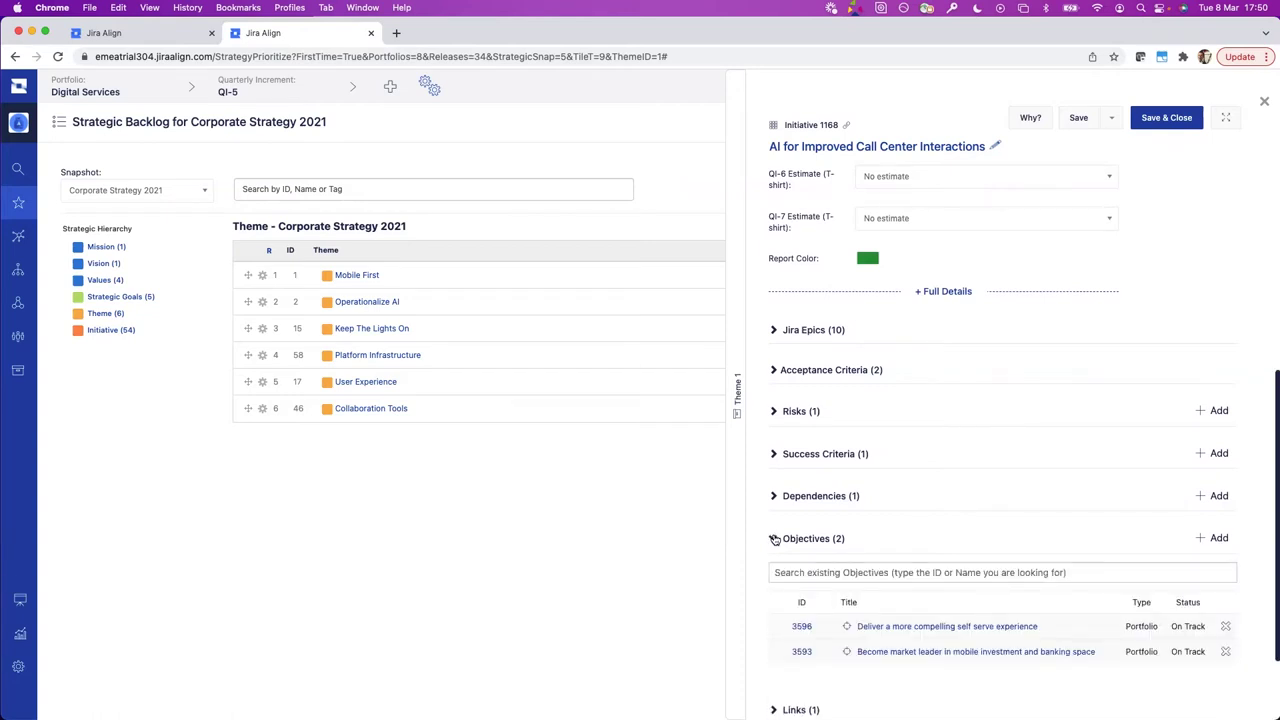
left_click(984, 652)
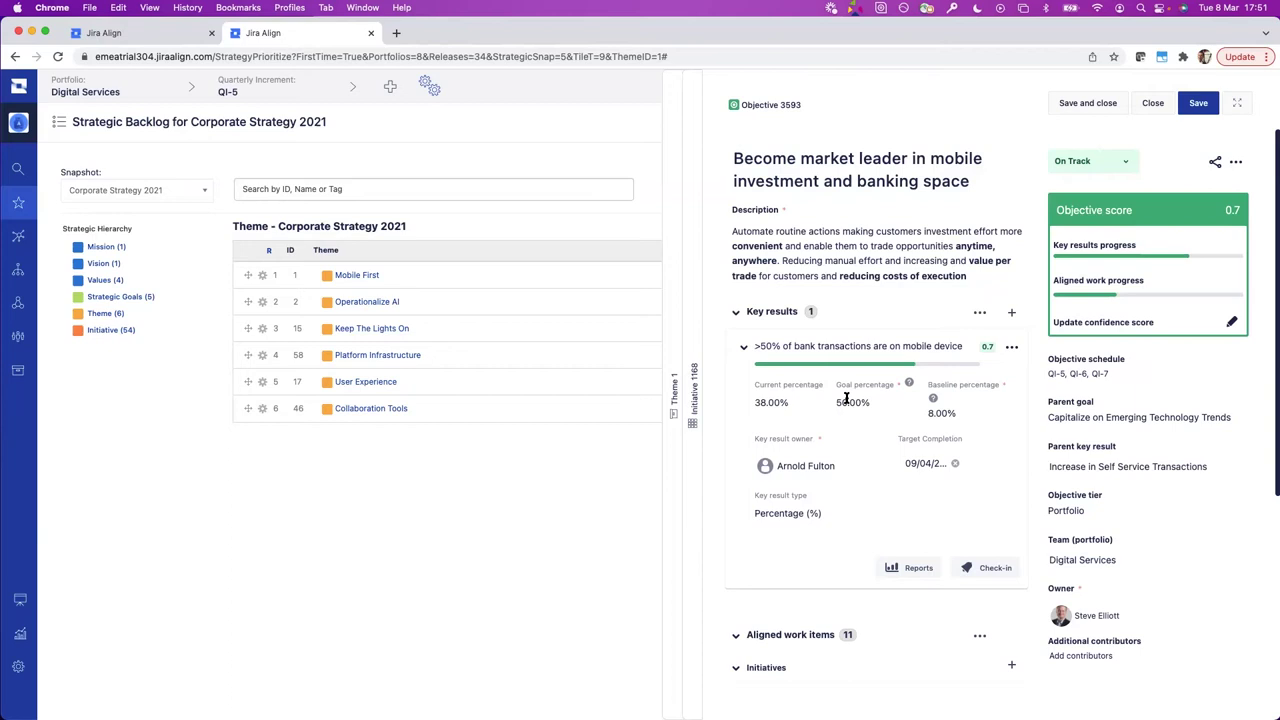
left_click(1155, 103)
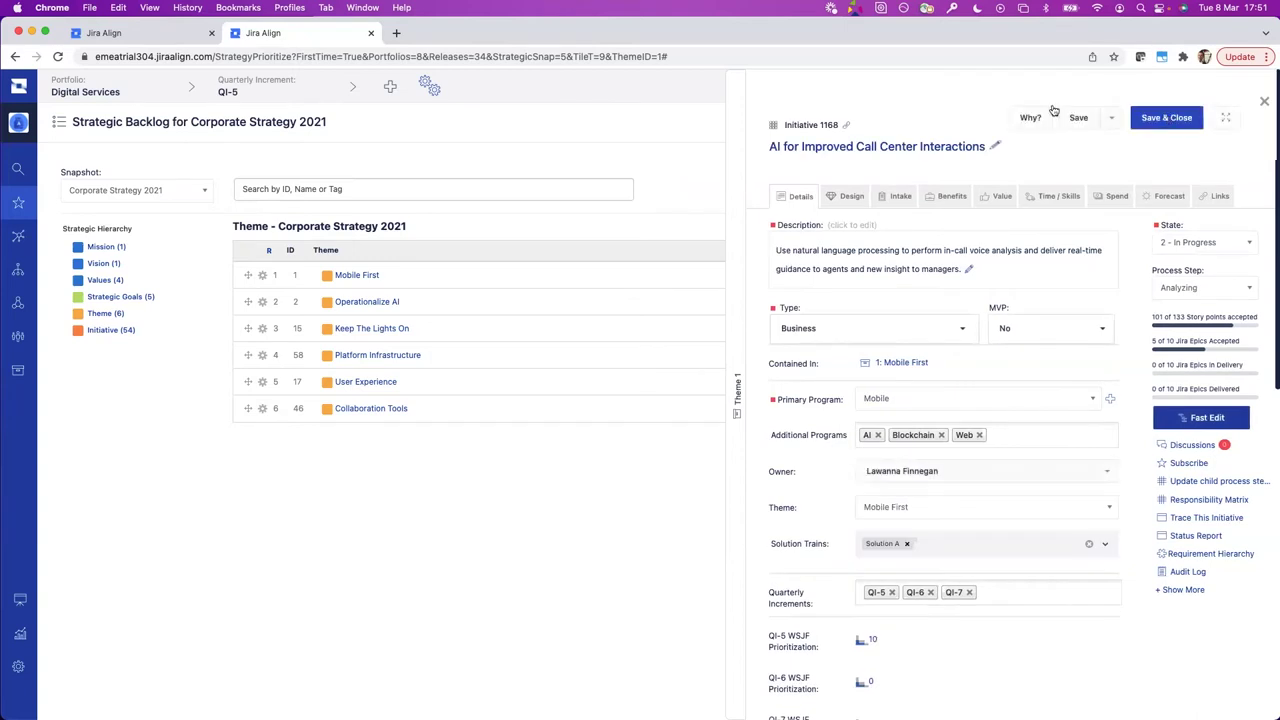
left_click(140, 34)
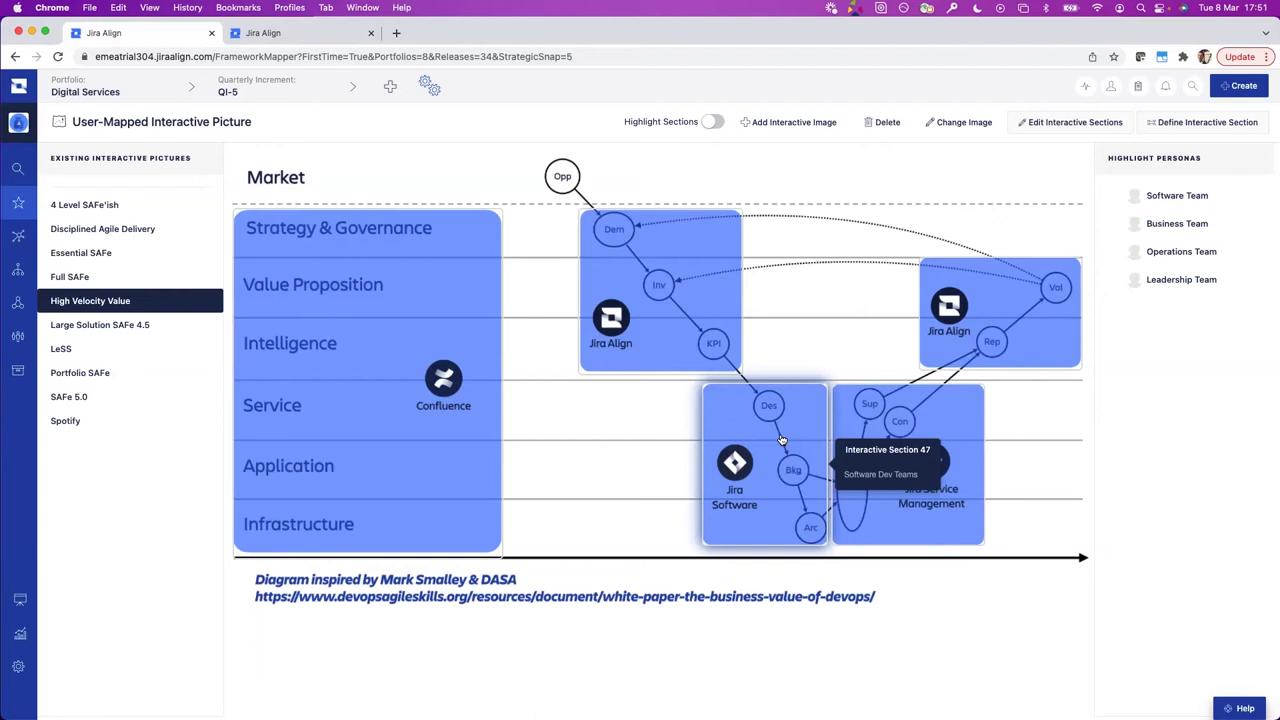
left_click(267, 36)
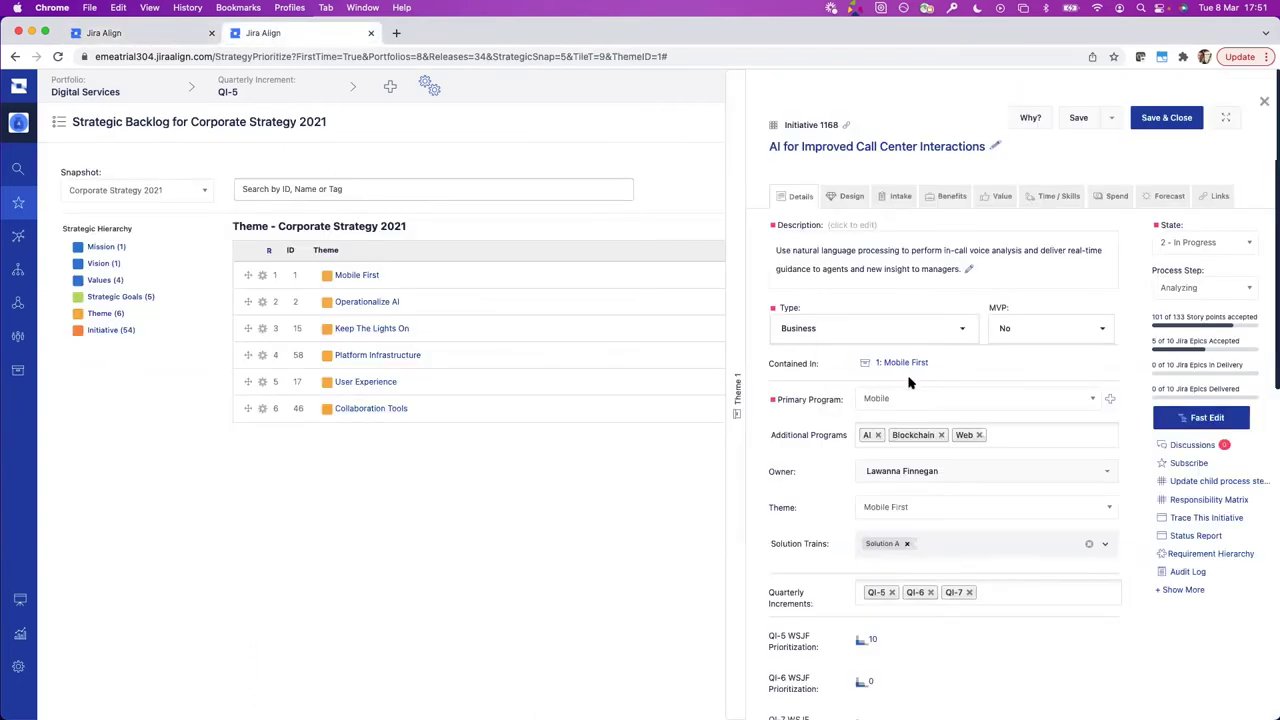
- Open the Implement In-call speaking guidance epic from Jira Epics (10) as MP-1 in Jira
scroll(916, 402, "down", 1)
scroll(916, 402, "down", 10)
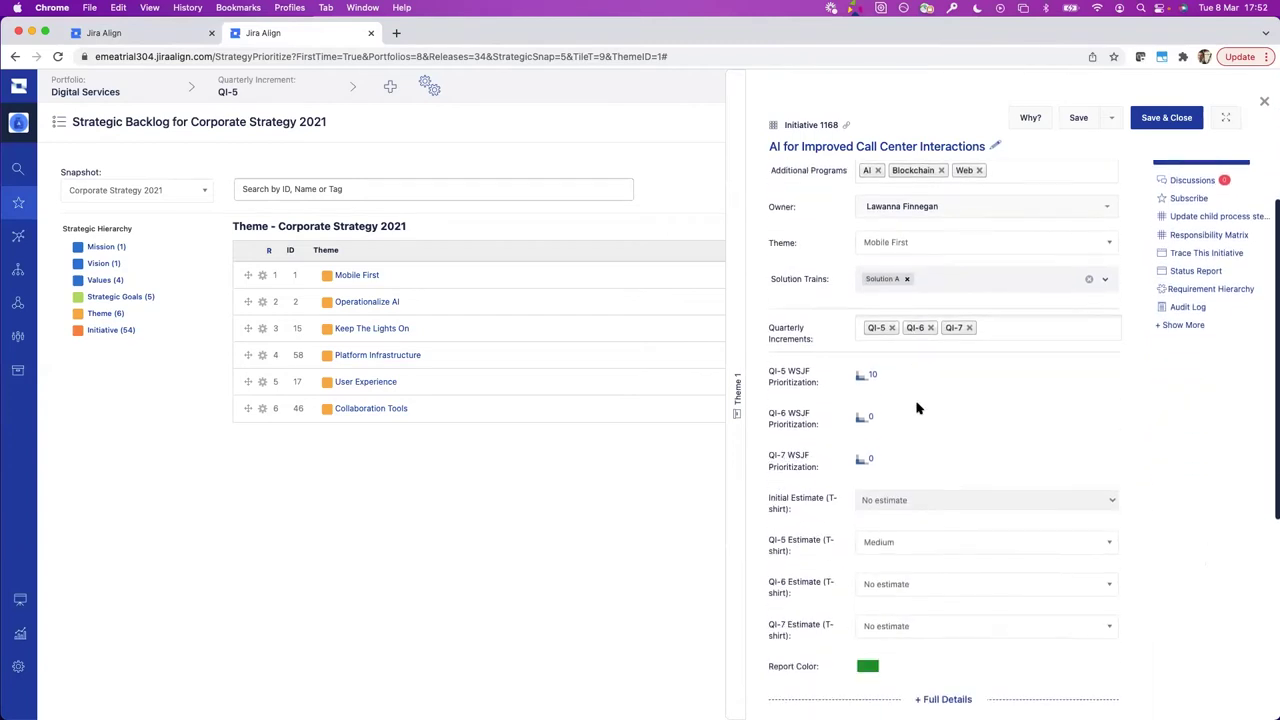
scroll(918, 410, "down", 3)
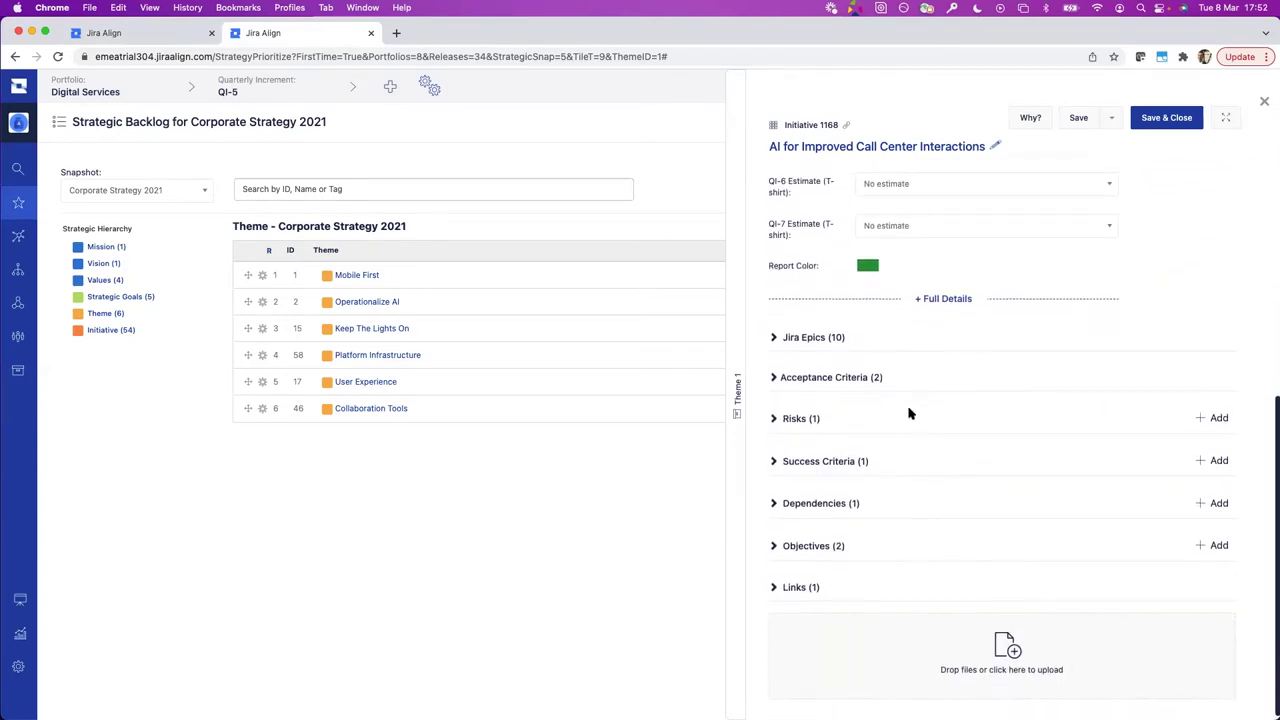
left_click(777, 338)
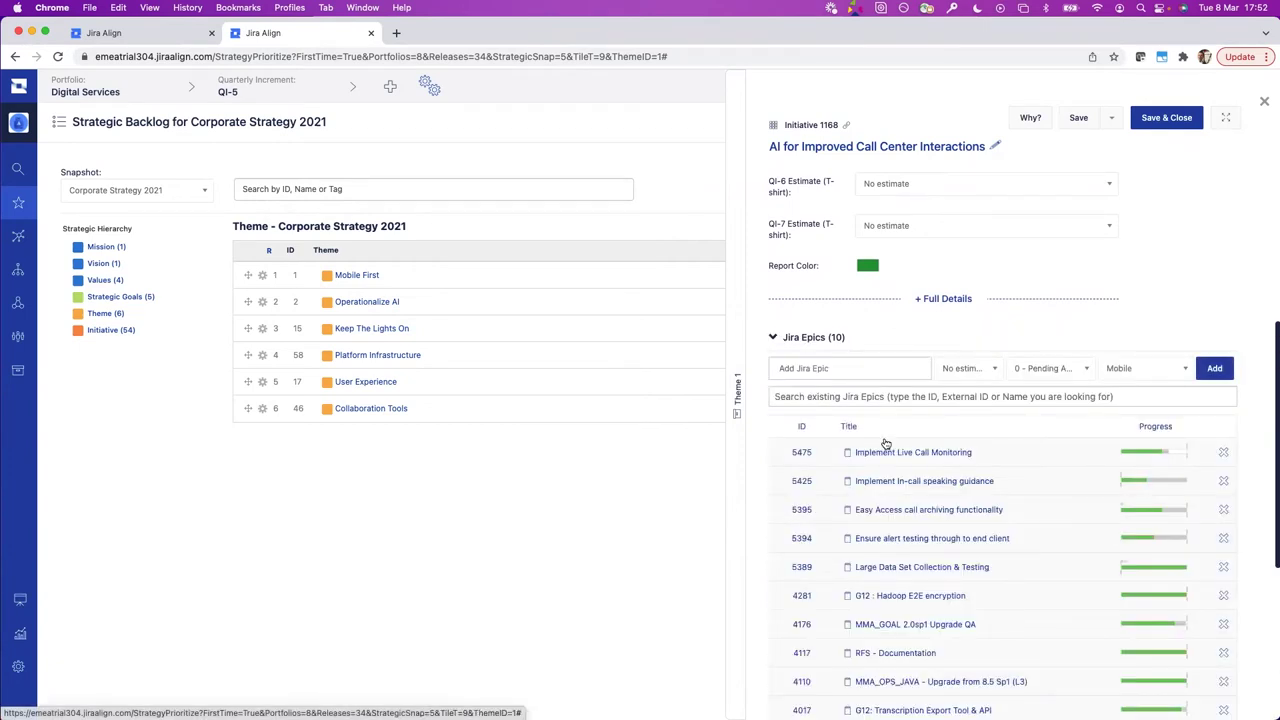
left_click(888, 482)
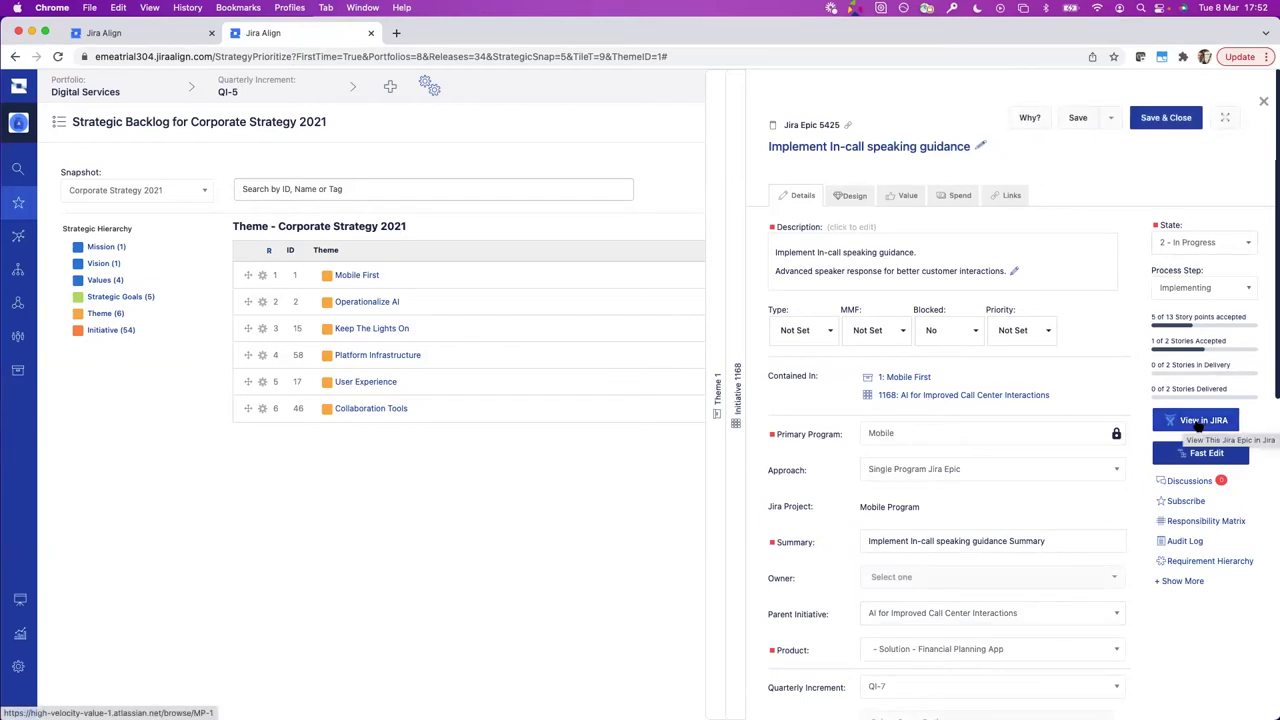
left_click(1198, 421)
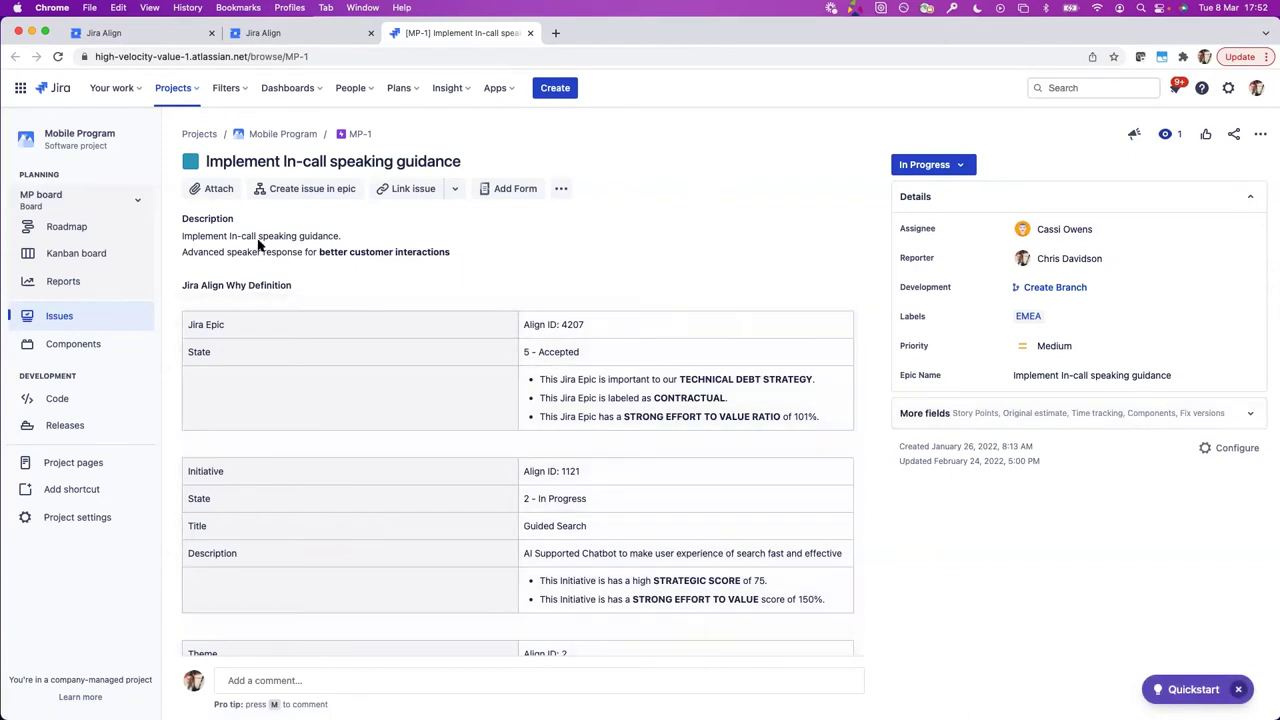
- Switch from the MP board to the MOBL Cowboys board showing MOBL Sprint 1
left_click(93, 205)
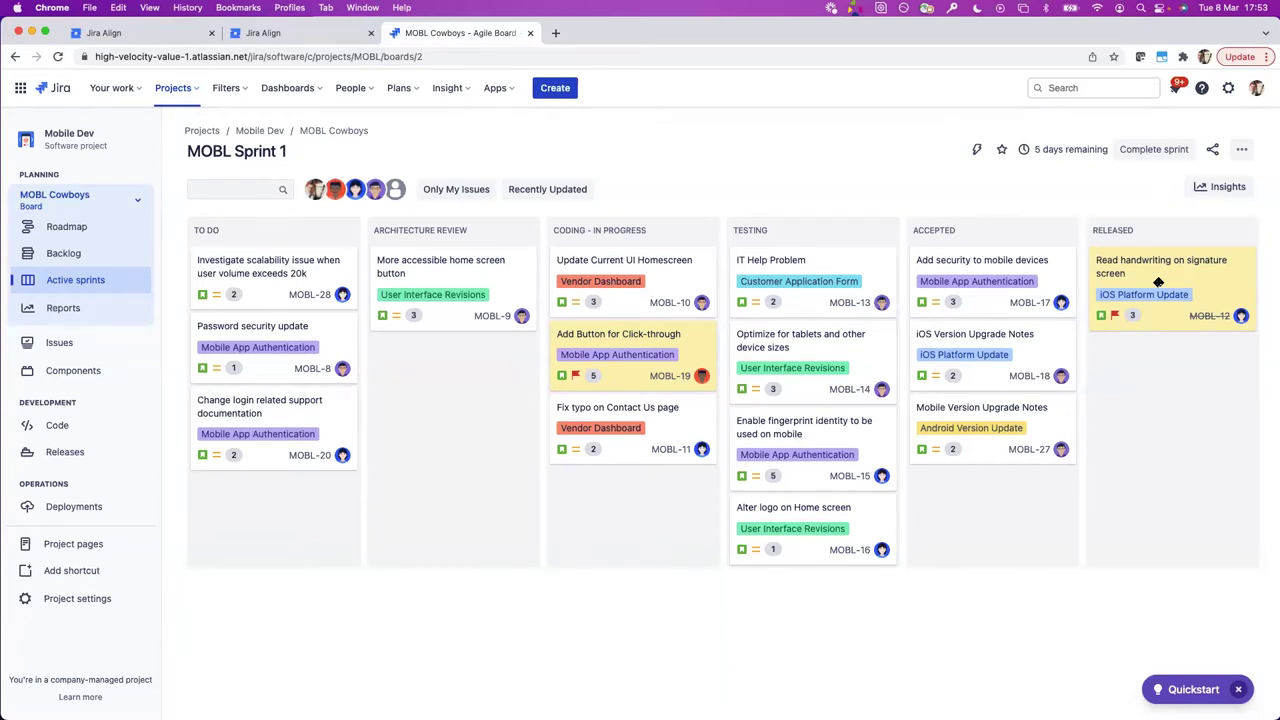
left_click(1162, 274)
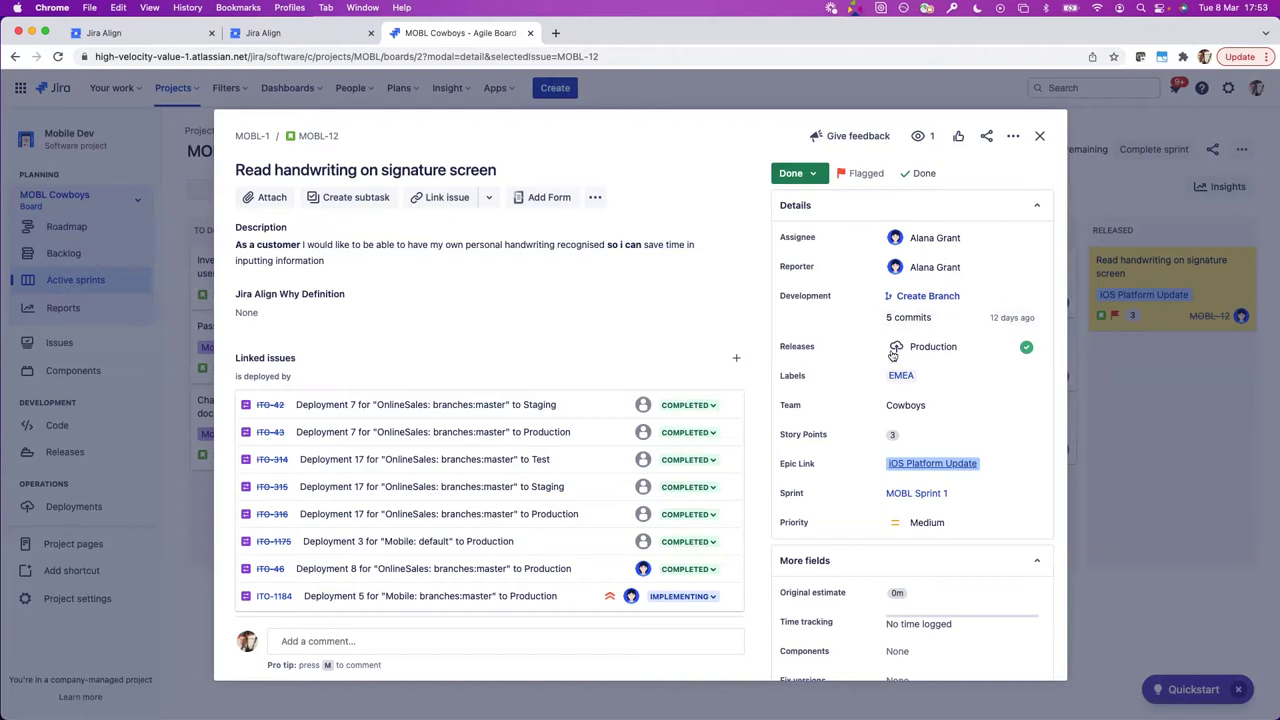
left_click(909, 320)
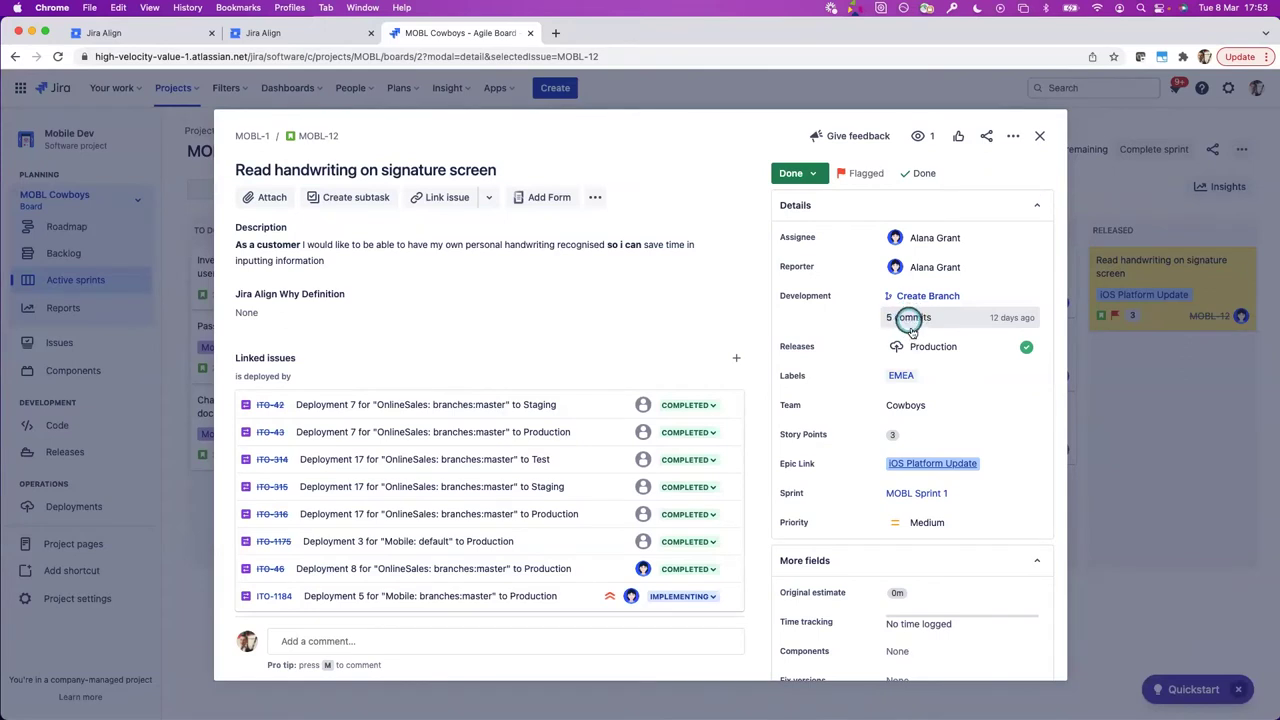
left_click(903, 346)
left_click(904, 320)
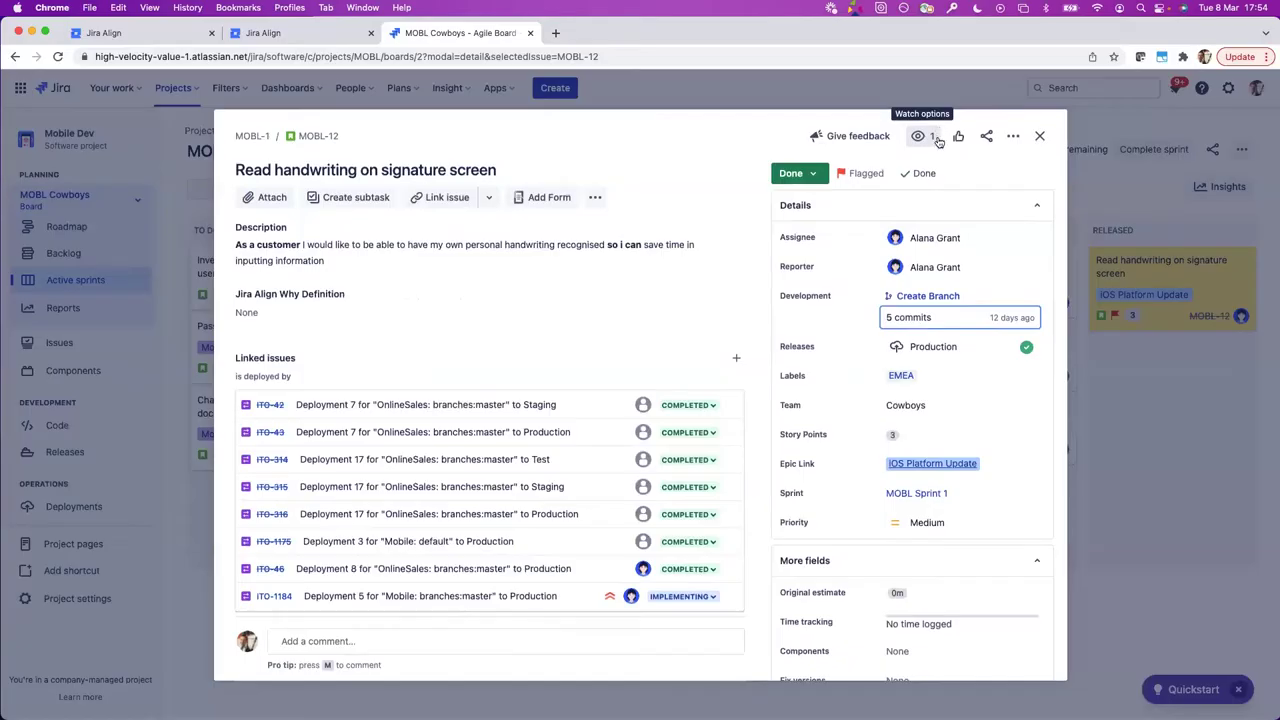
left_click(1039, 136)
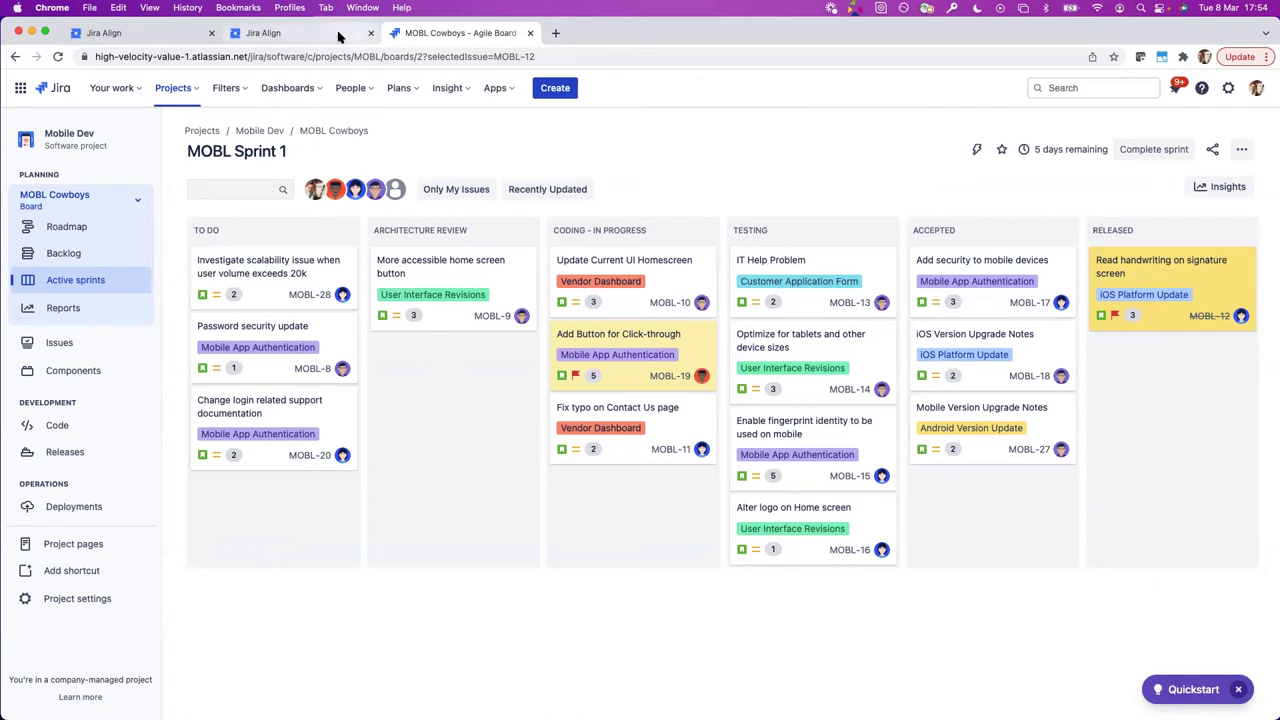
left_click(177, 38)
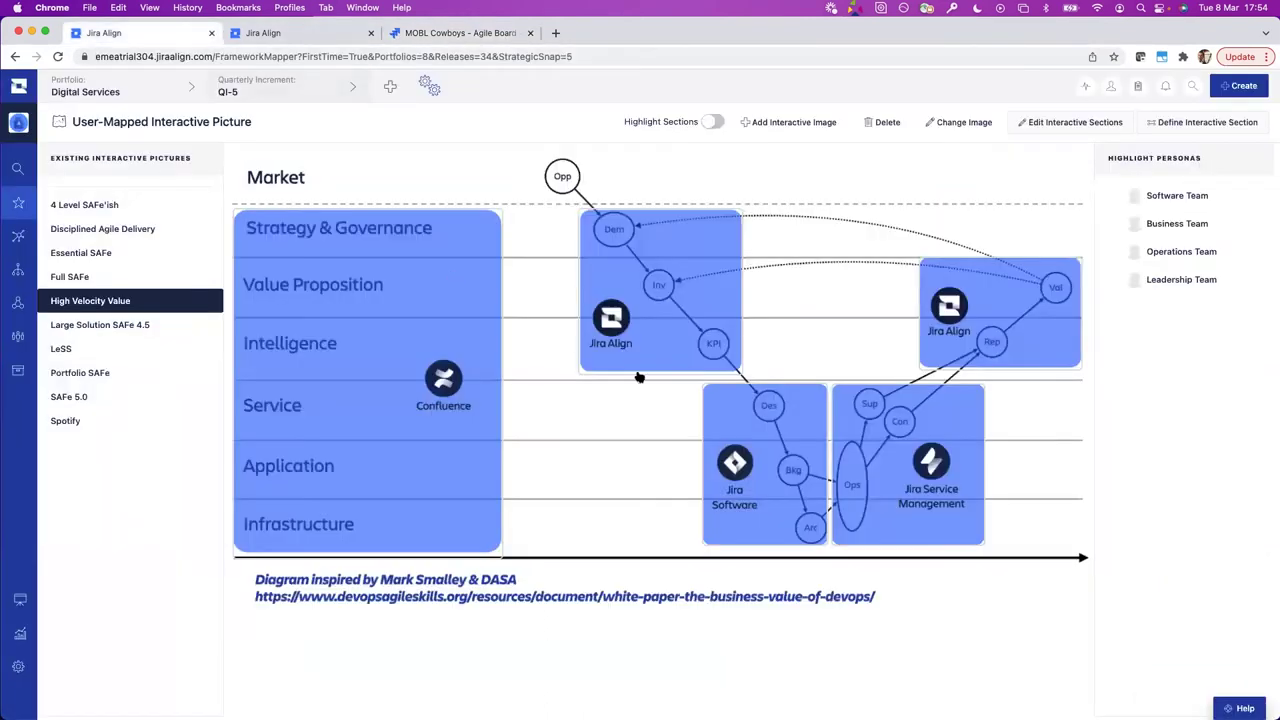
mouse_move(730, 482)
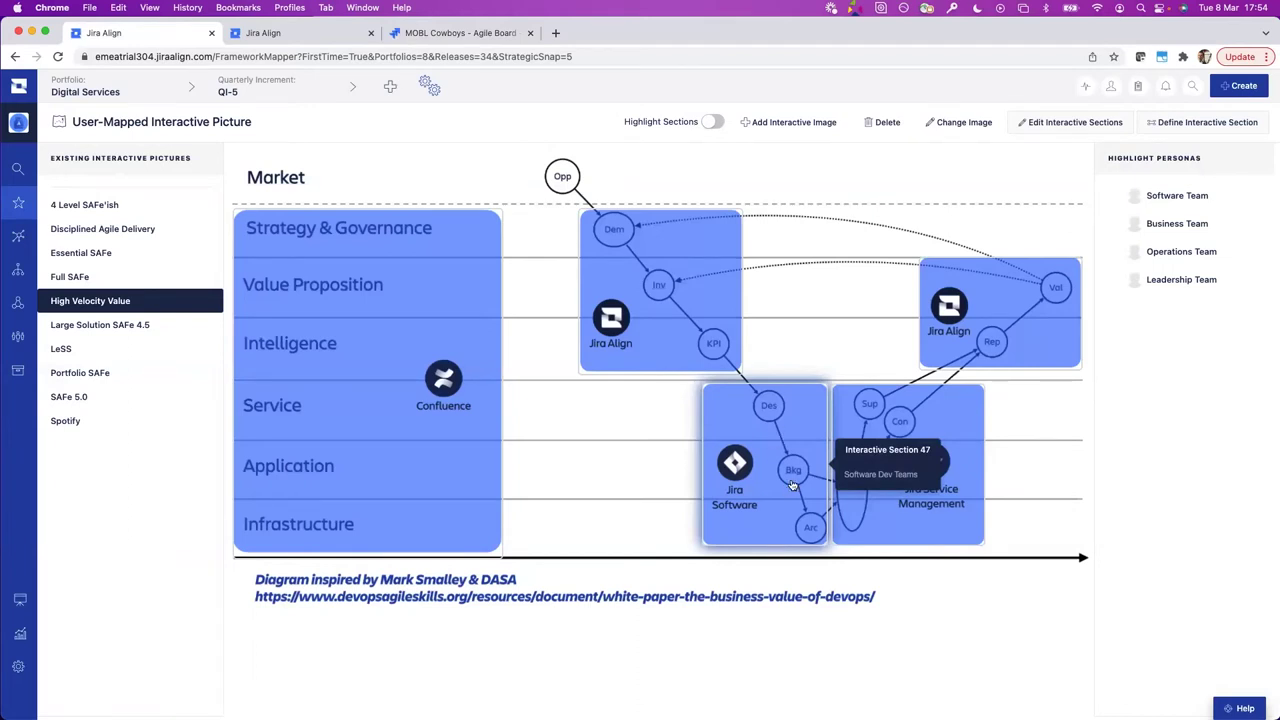
mouse_move(420, 247)
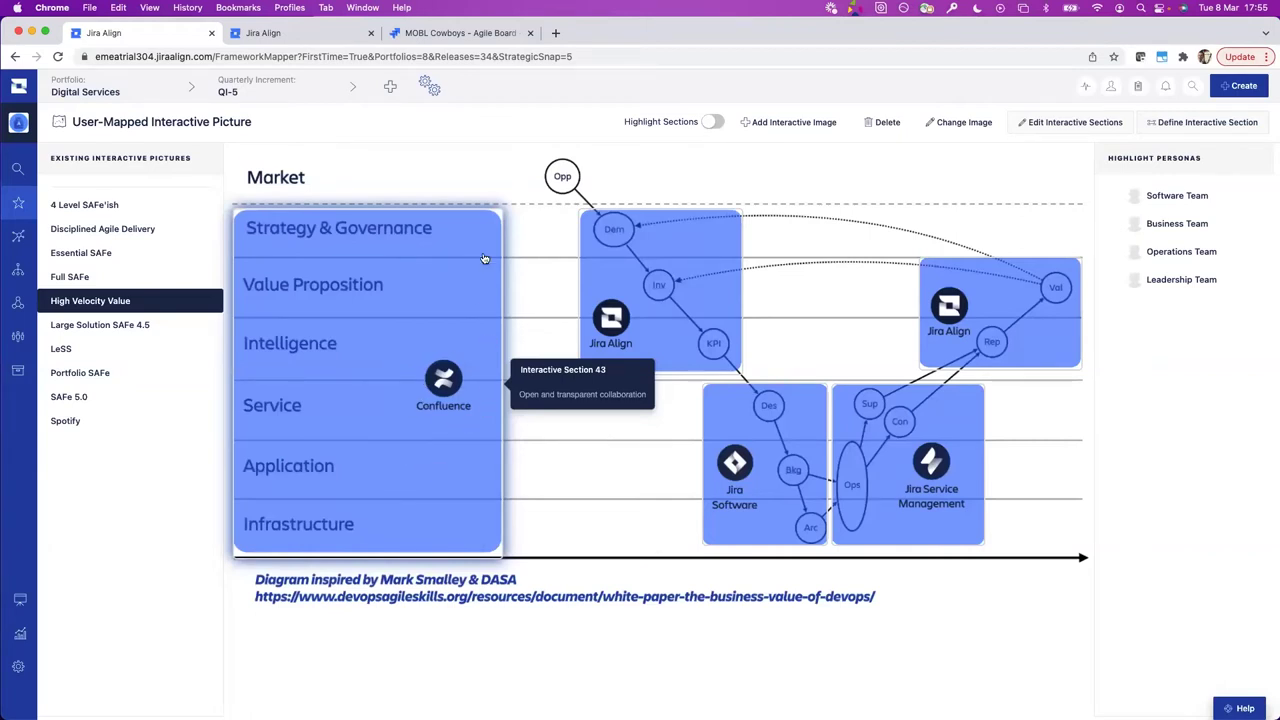
left_click(432, 32)
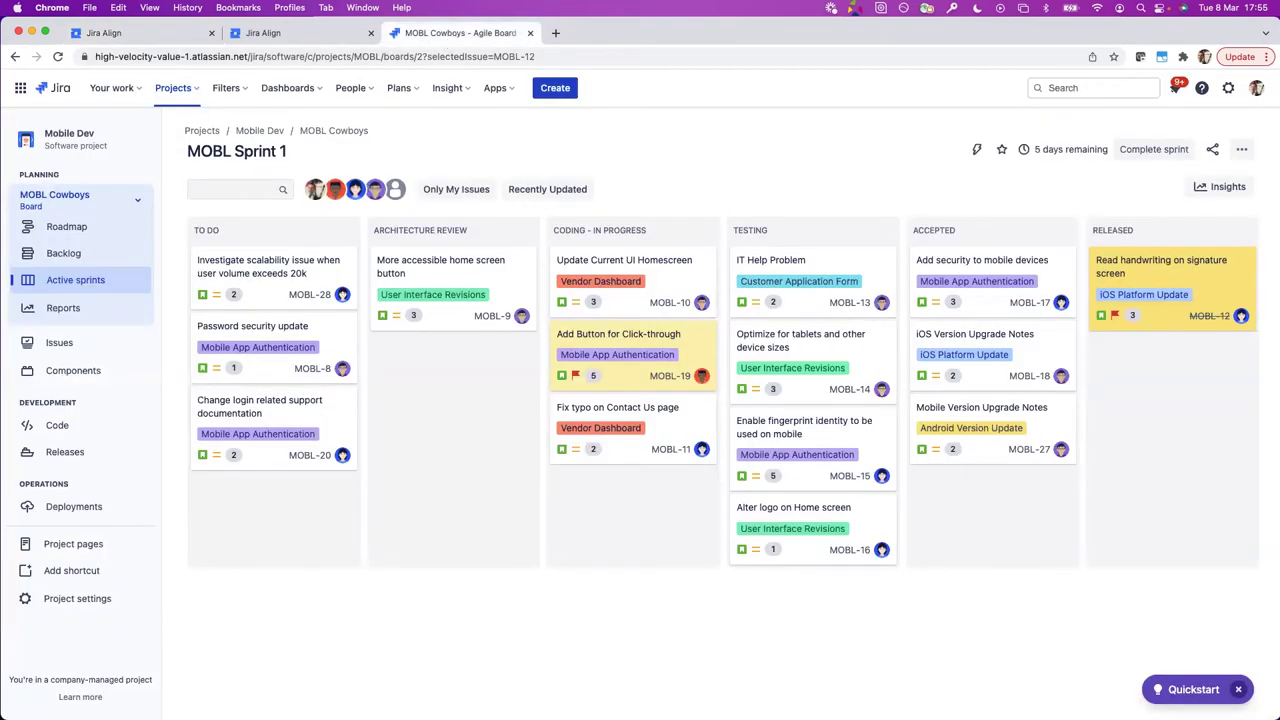
- Switch to Confluence and open the Mobile First Experience - Project Charter page
left_click(19, 89)
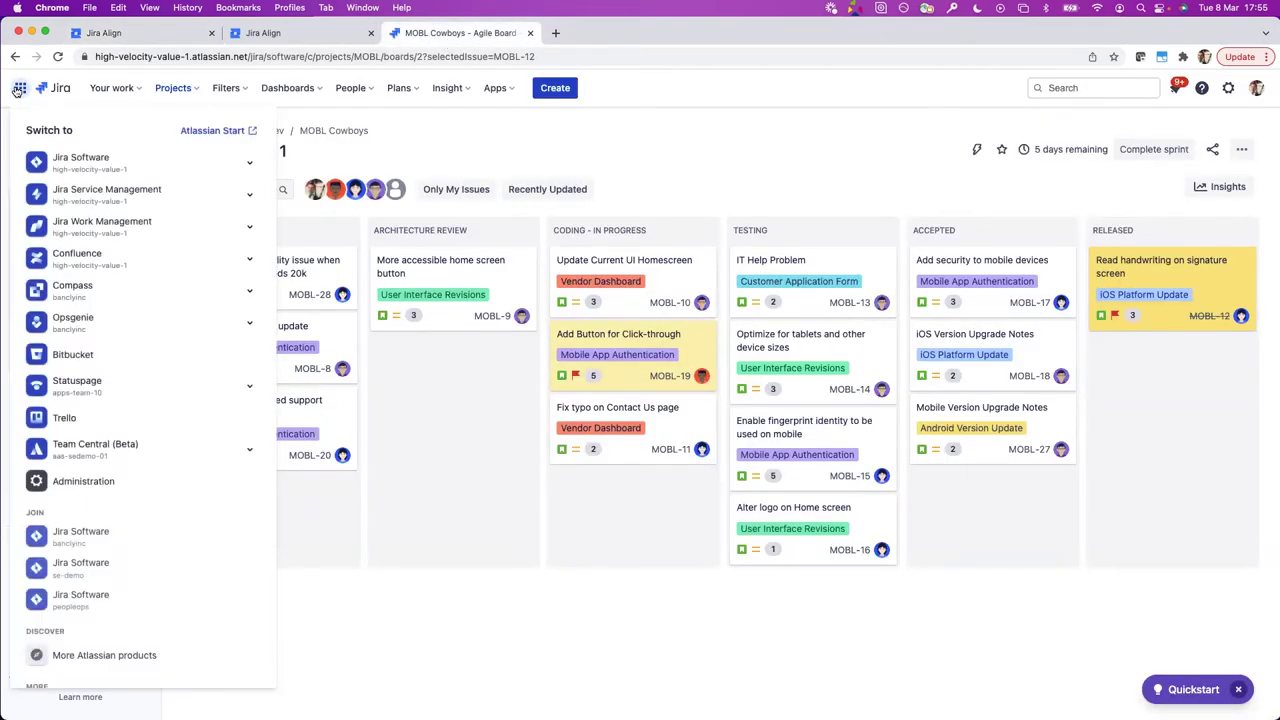
left_click(80, 252)
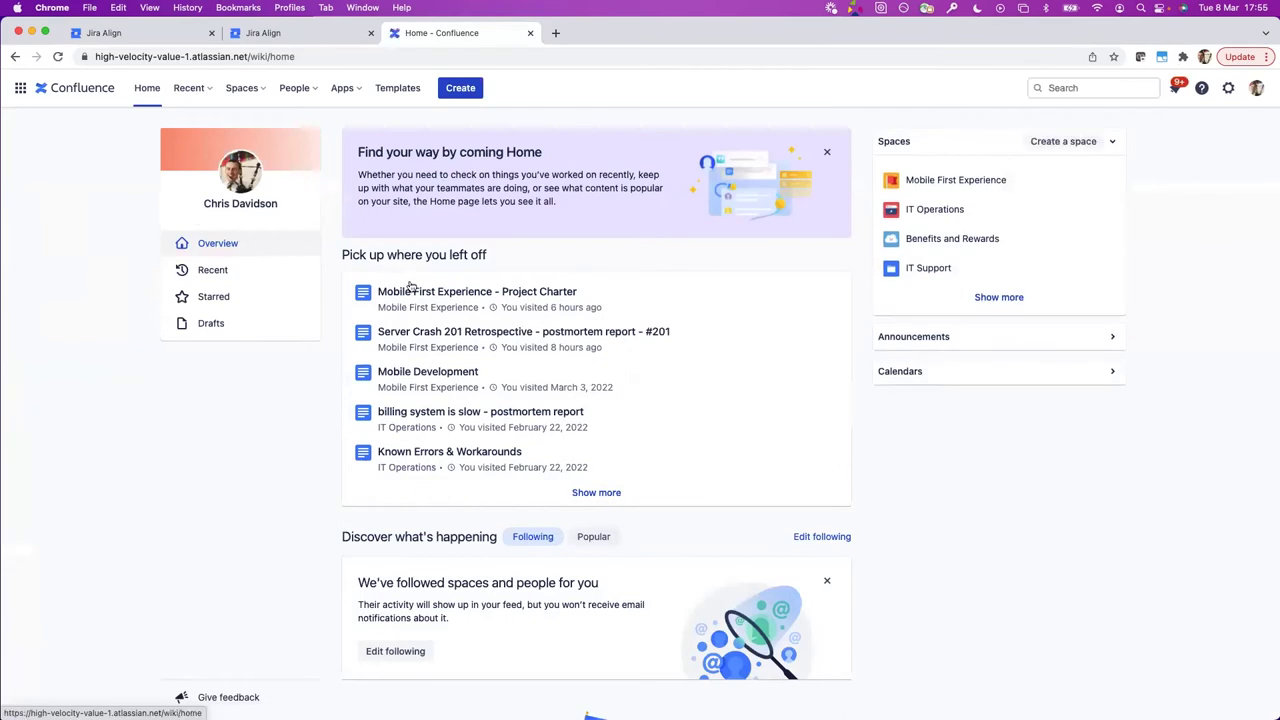
left_click(413, 292)
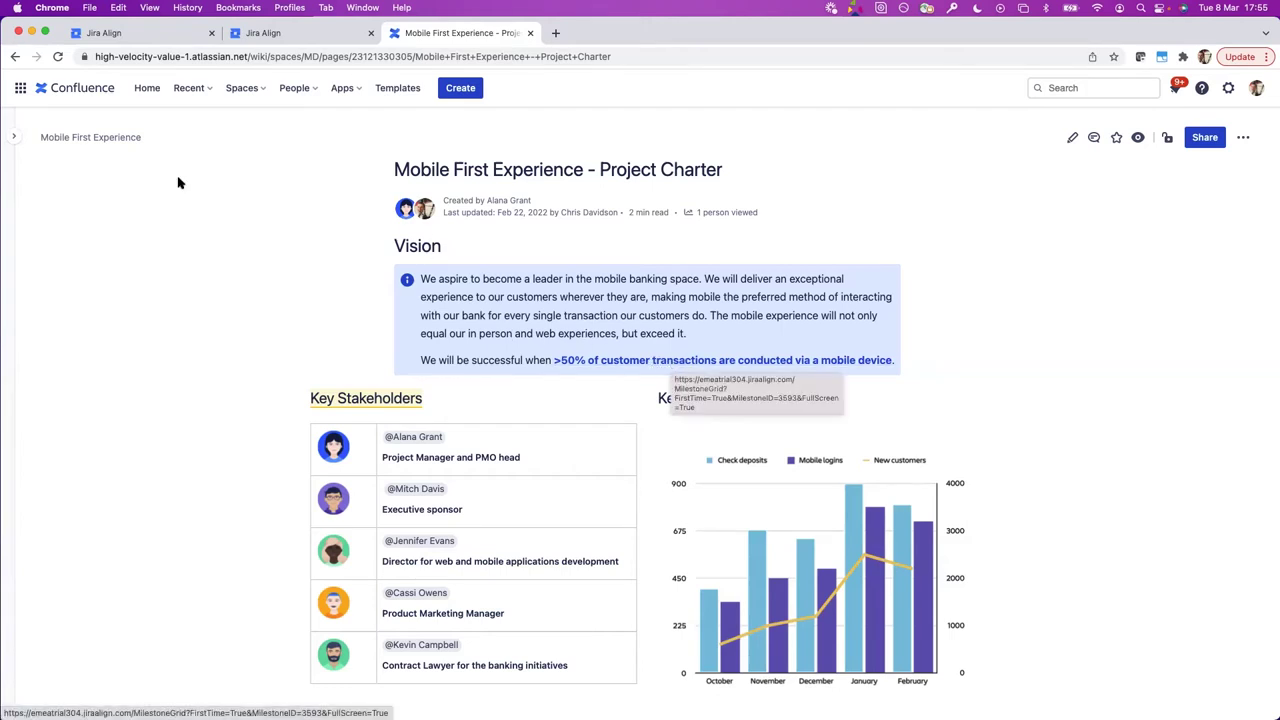
- Dock the page tree, read and close the Key Stakeholders comment, then share the Project Charter
left_click(20, 133)
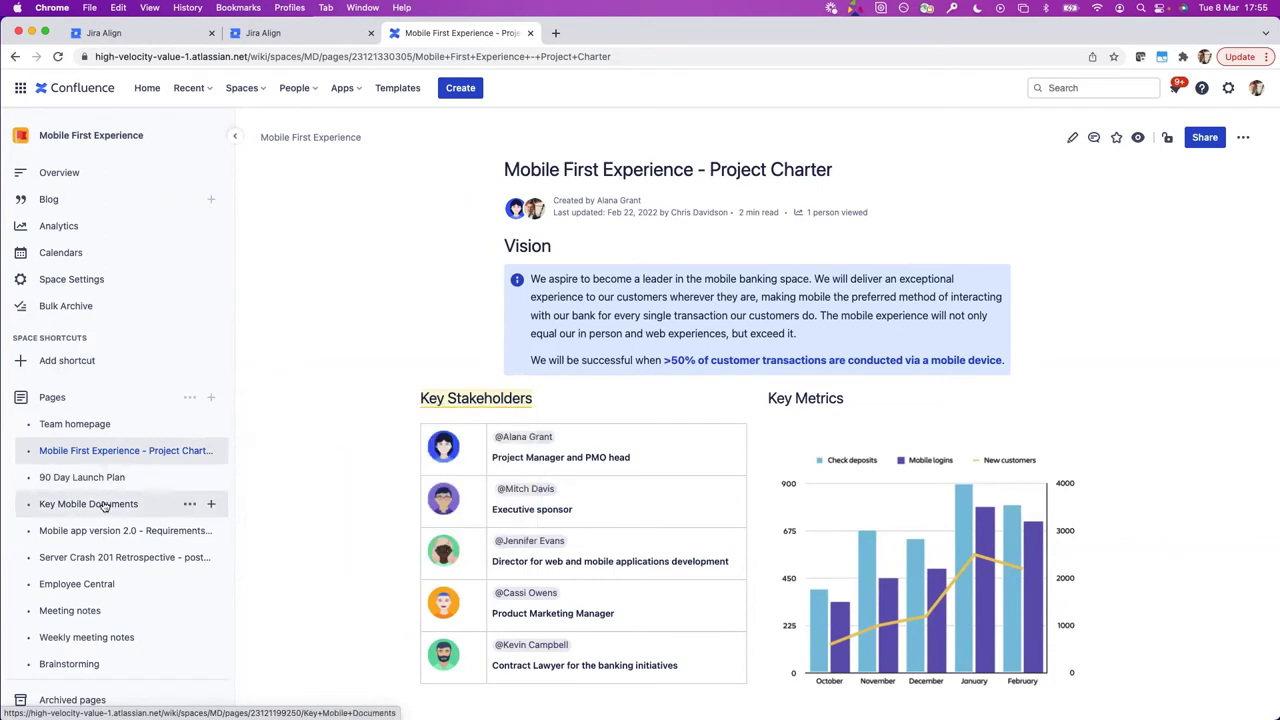
mouse_move(104, 507)
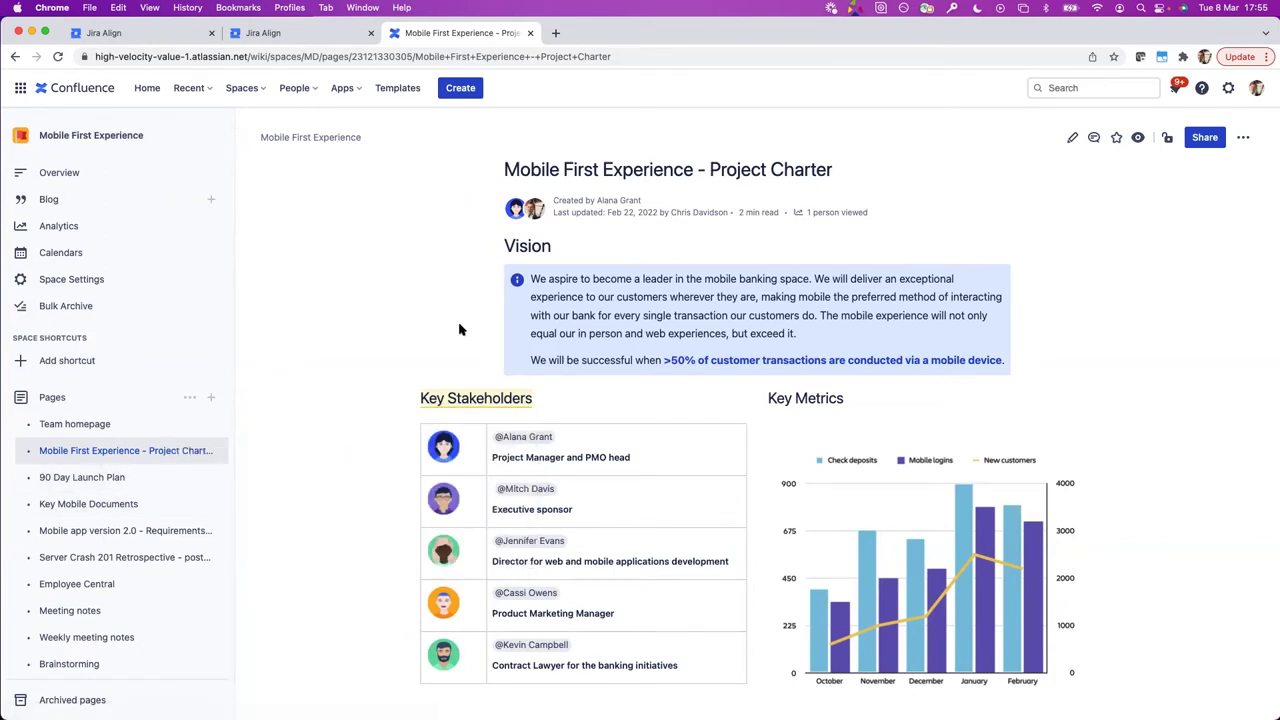
left_click(465, 398)
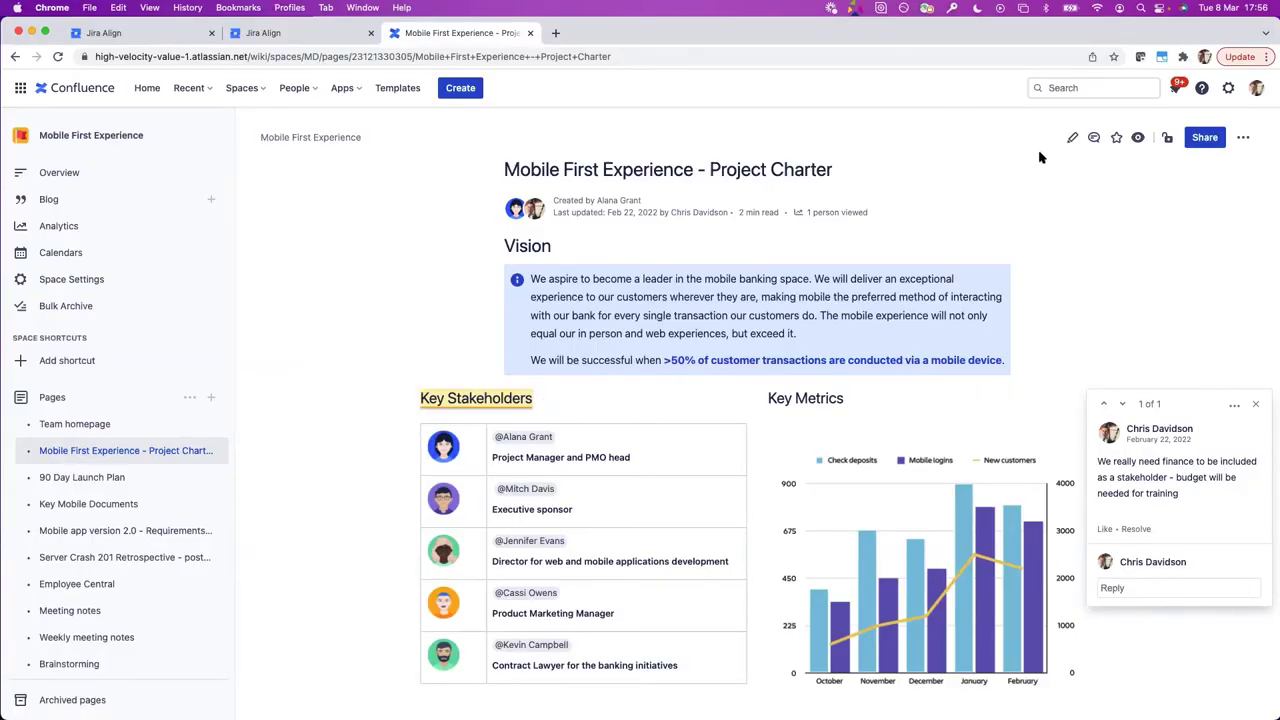
left_click(1256, 404)
left_click(1204, 140)
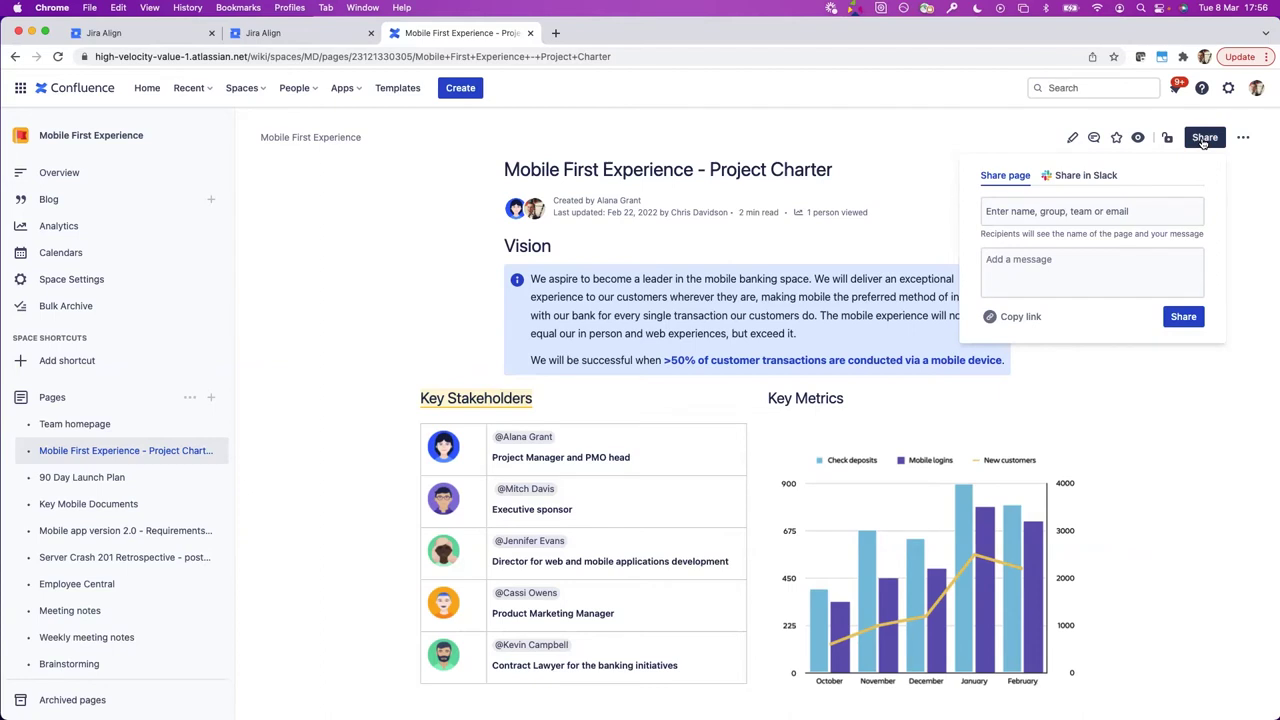
- Close the Share popup and review the page's access restrictions without changing them
left_click(1247, 230)
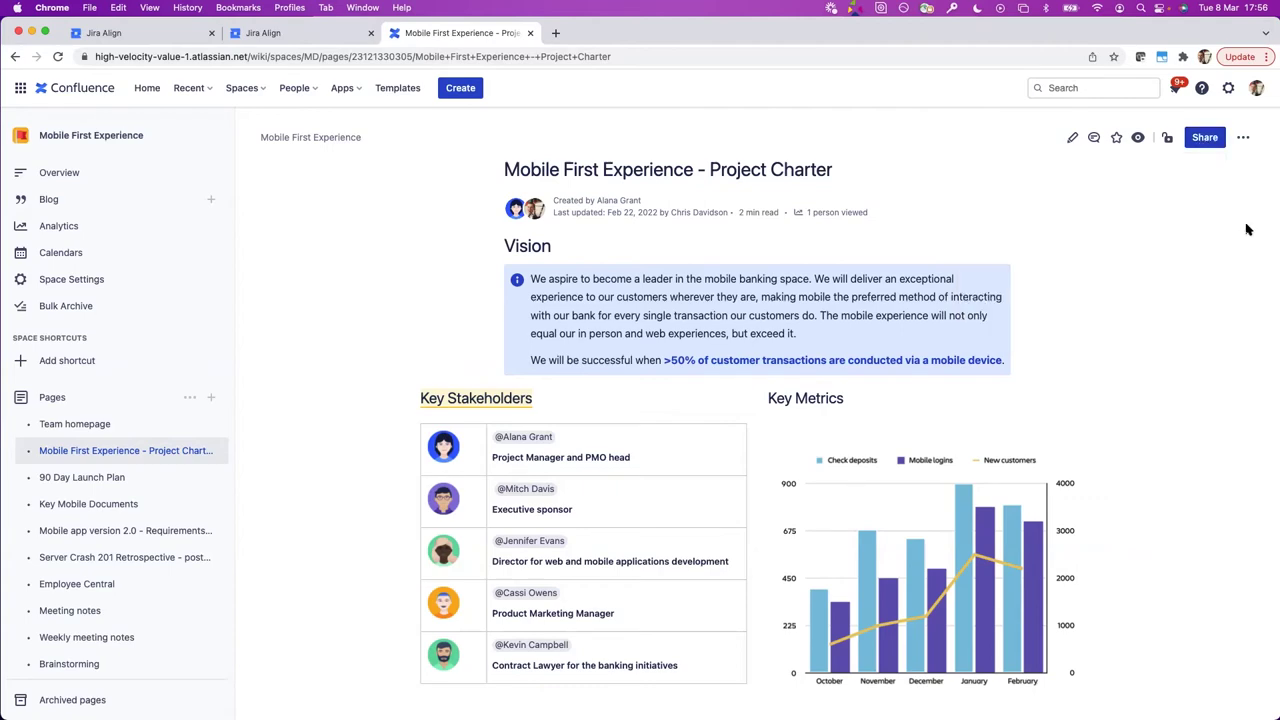
left_click(1170, 140)
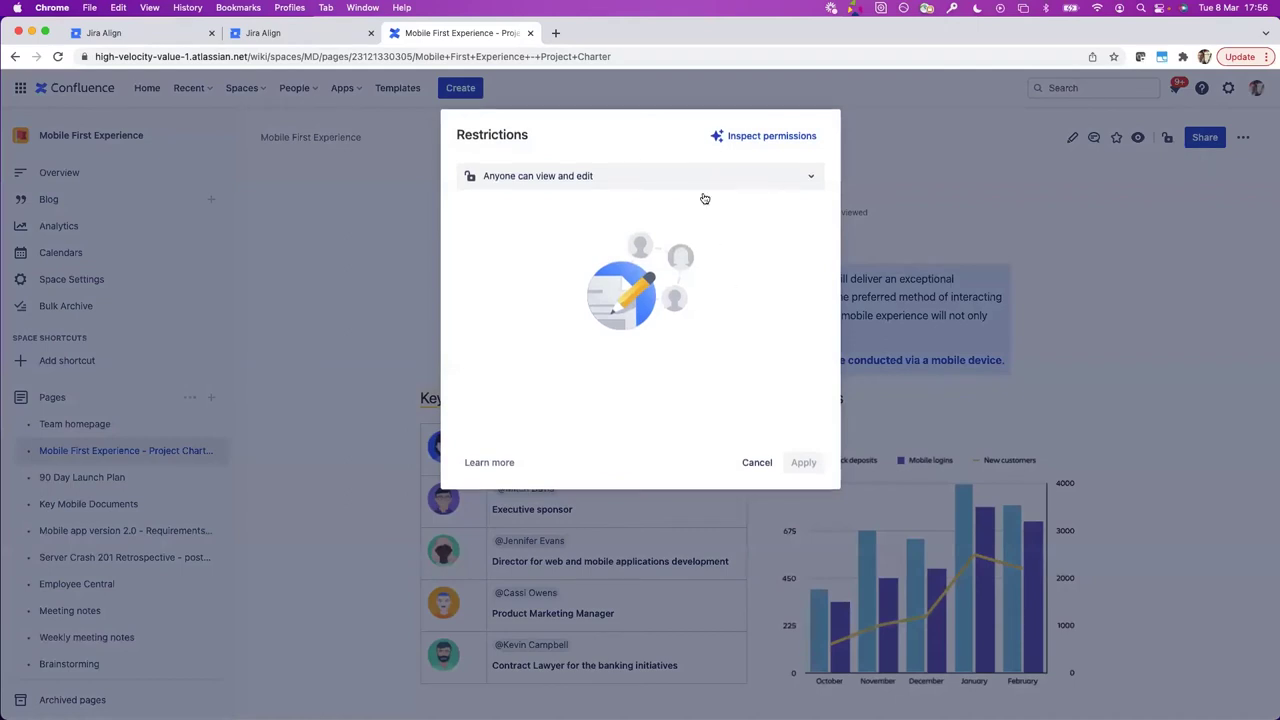
left_click(704, 186)
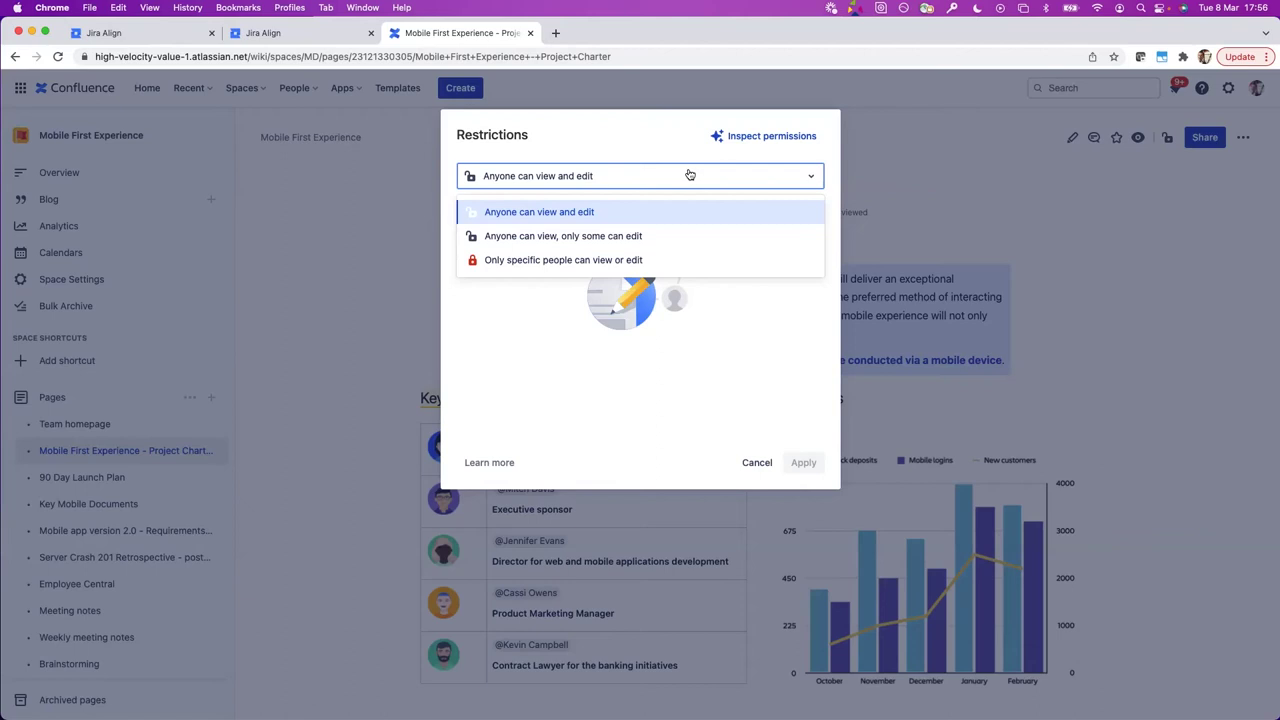
left_click(757, 463)
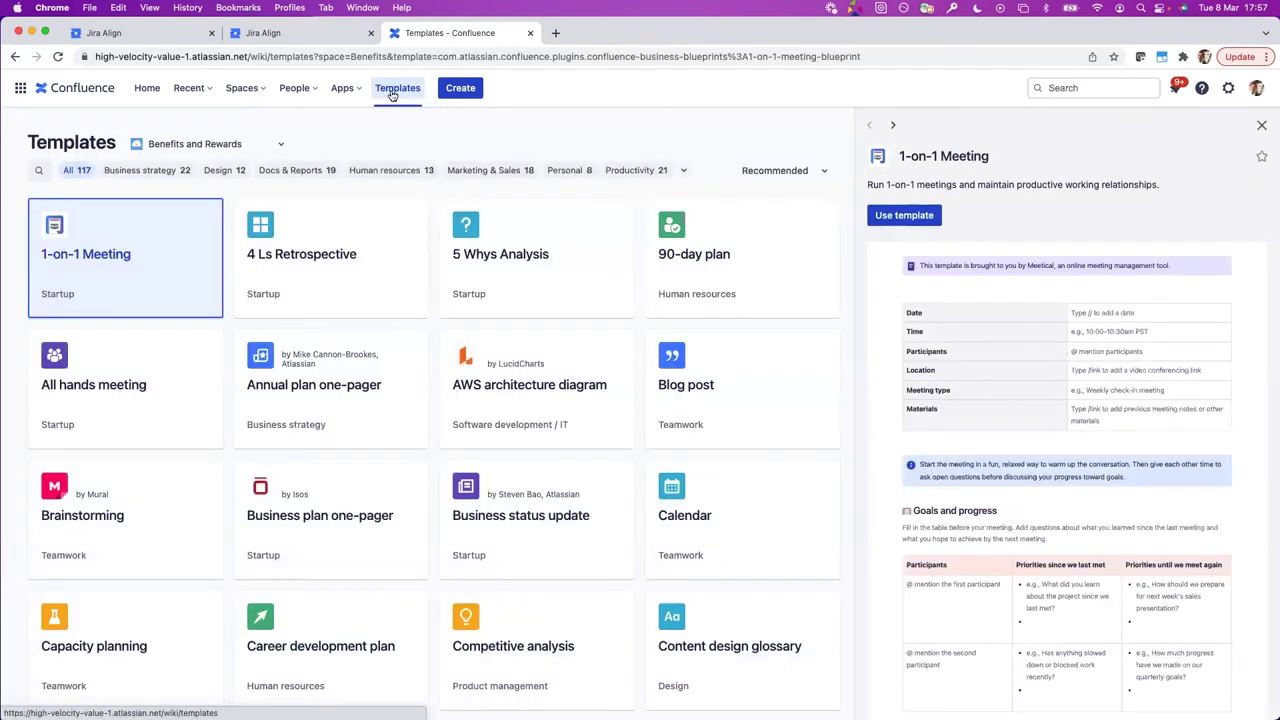
- Filter the templates to Software development / IT and preview the ITSM known errors template
left_click(682, 171)
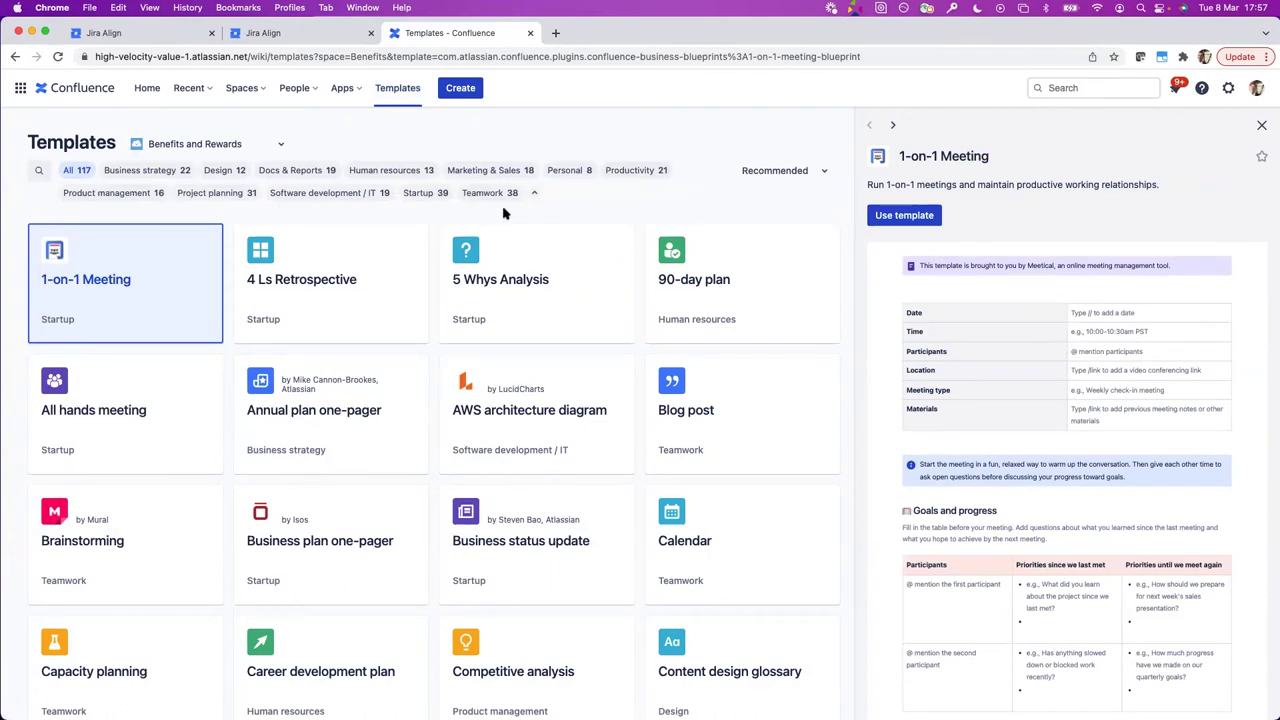
left_click(355, 194)
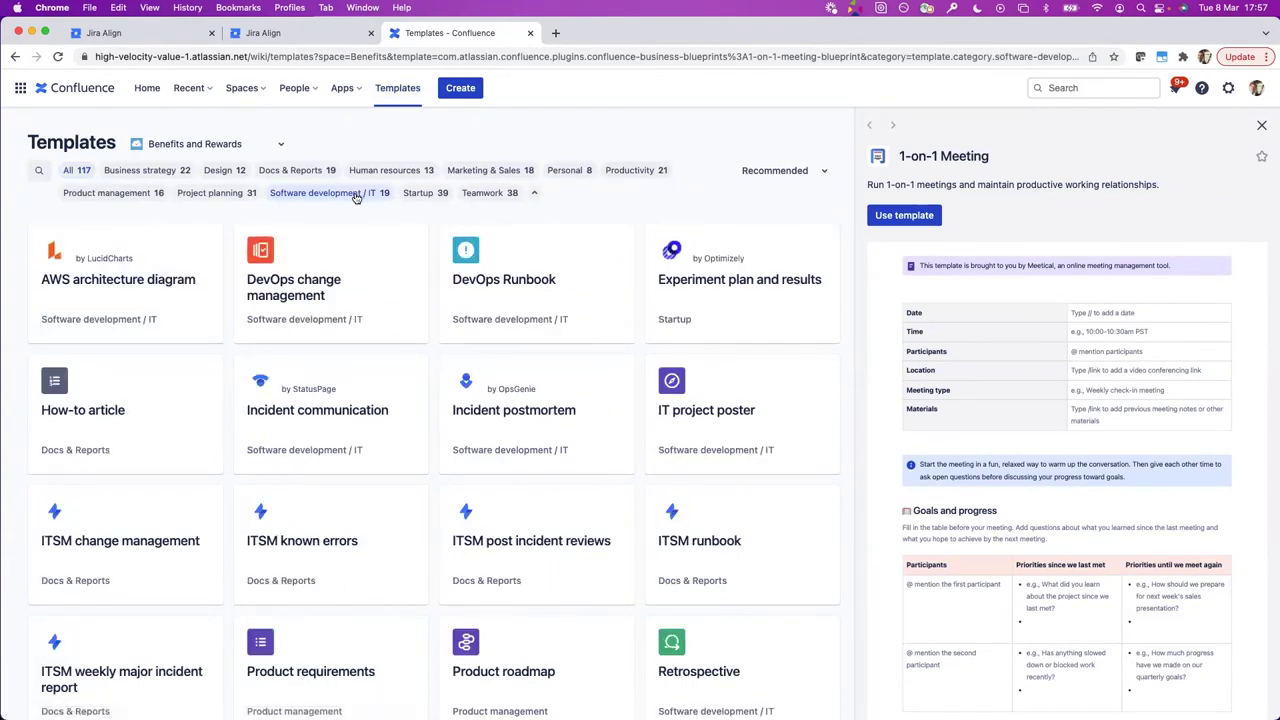
left_click(348, 555)
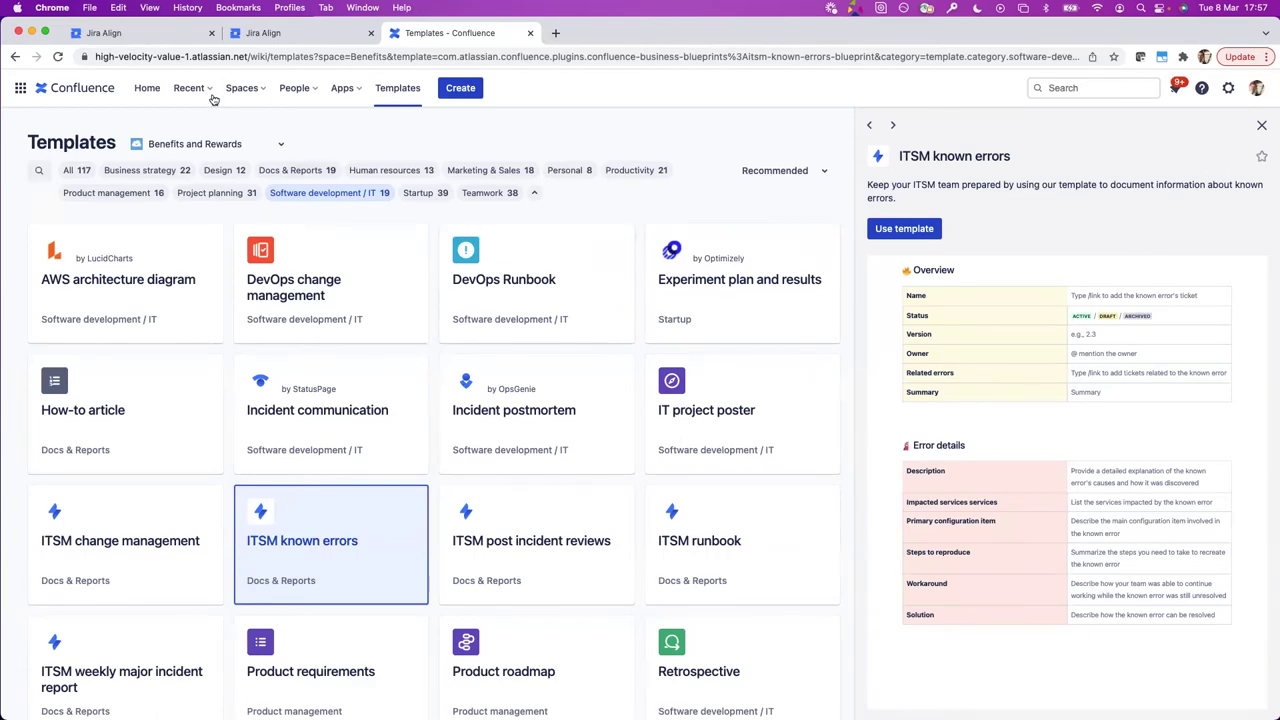
left_click(209, 95)
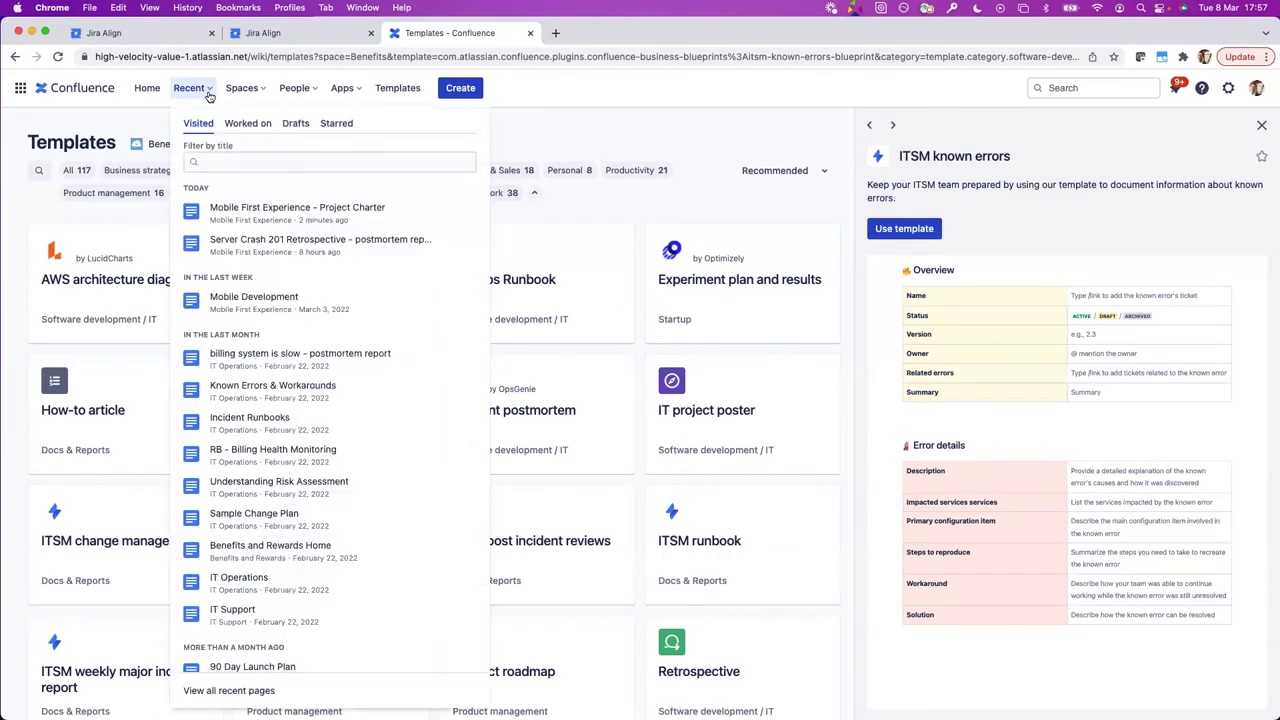
- Reopen the Mobile First Experience - Project Charter page from the recent pages list
left_click(236, 210)
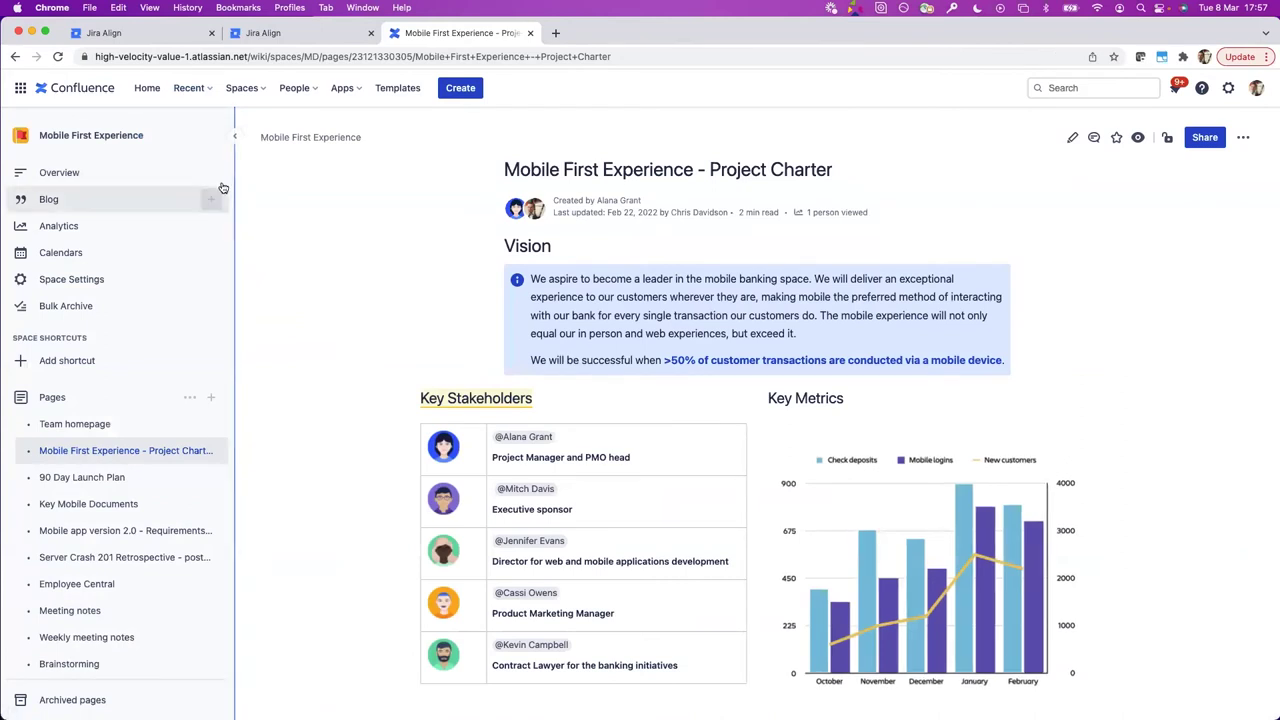
left_click(181, 38)
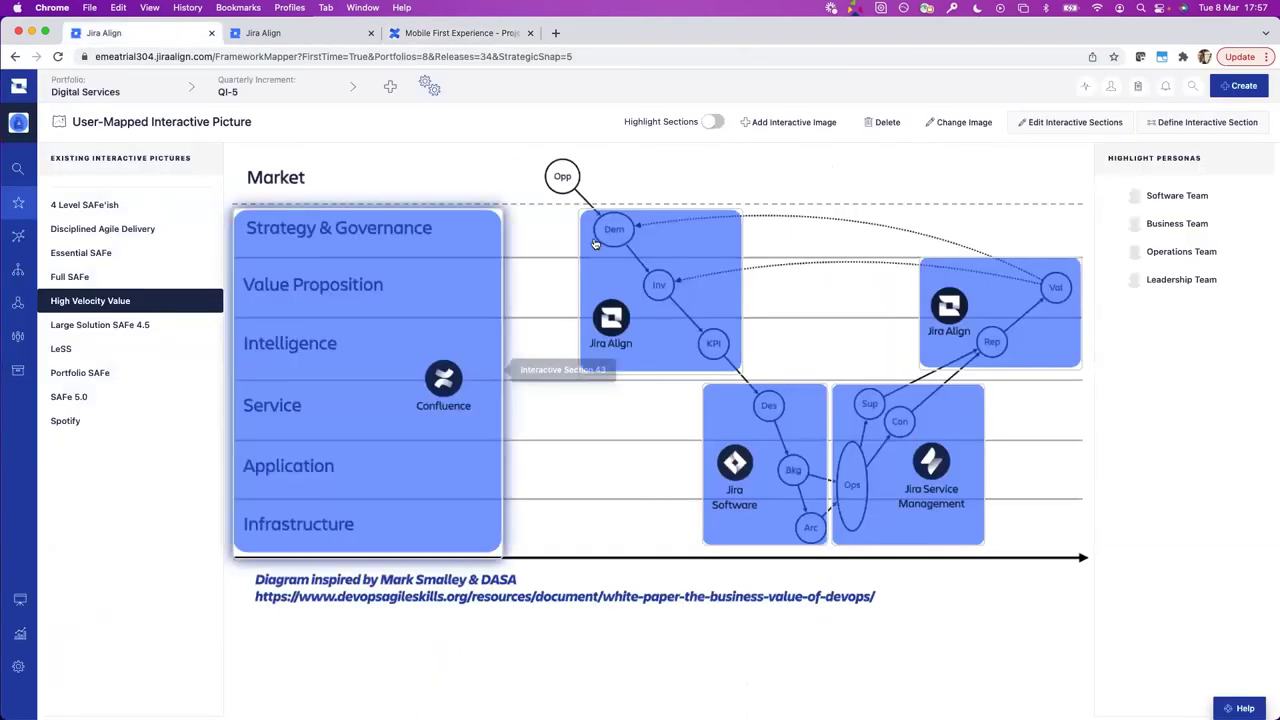
mouse_move(596, 245)
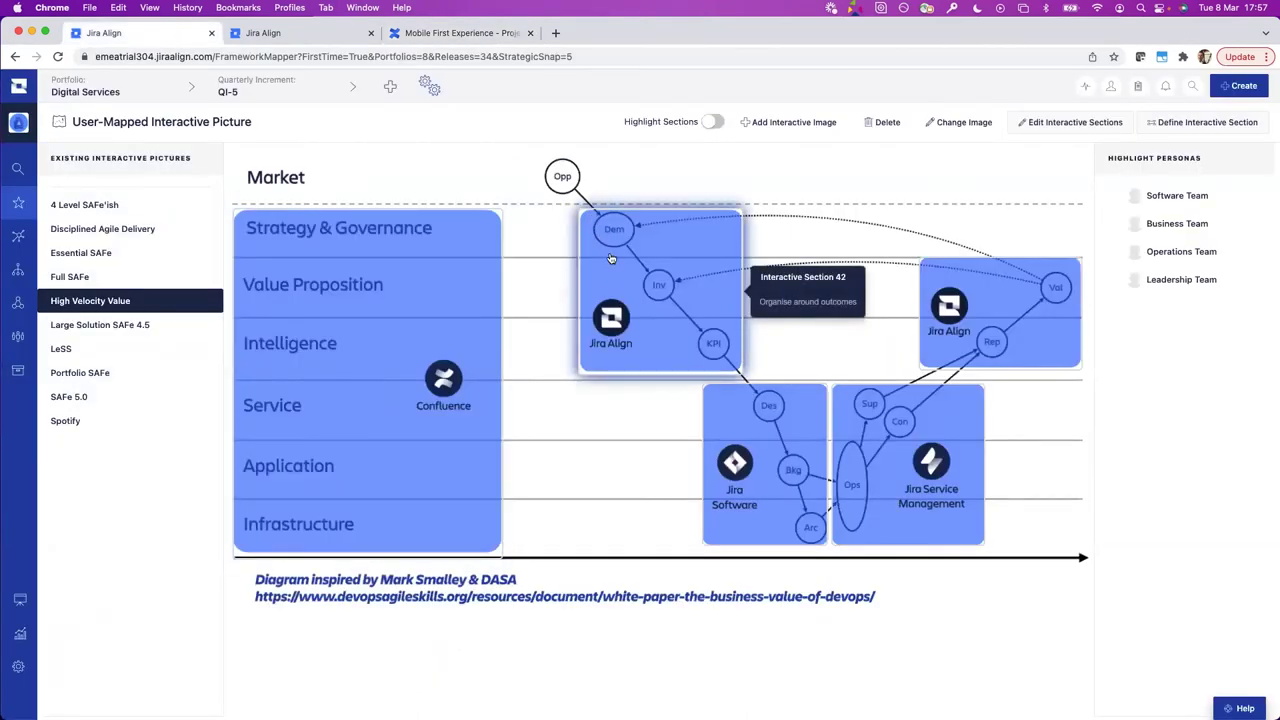
mouse_move(744, 456)
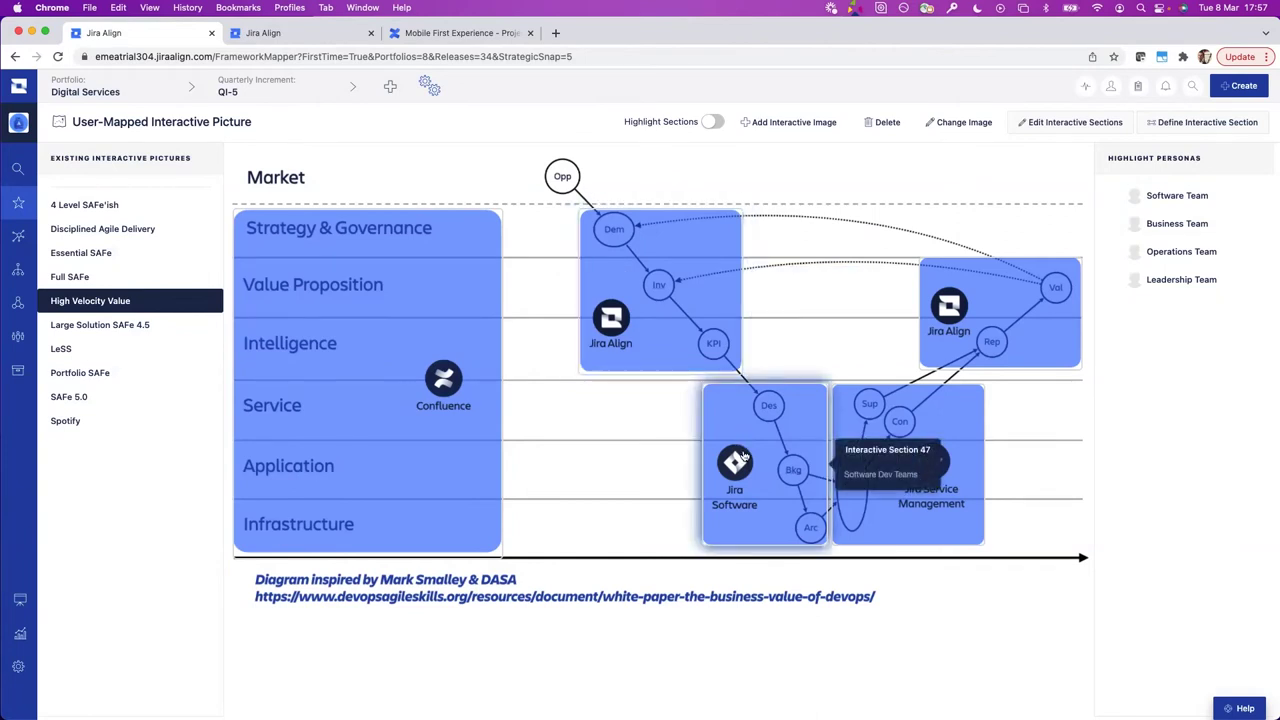
mouse_move(370, 443)
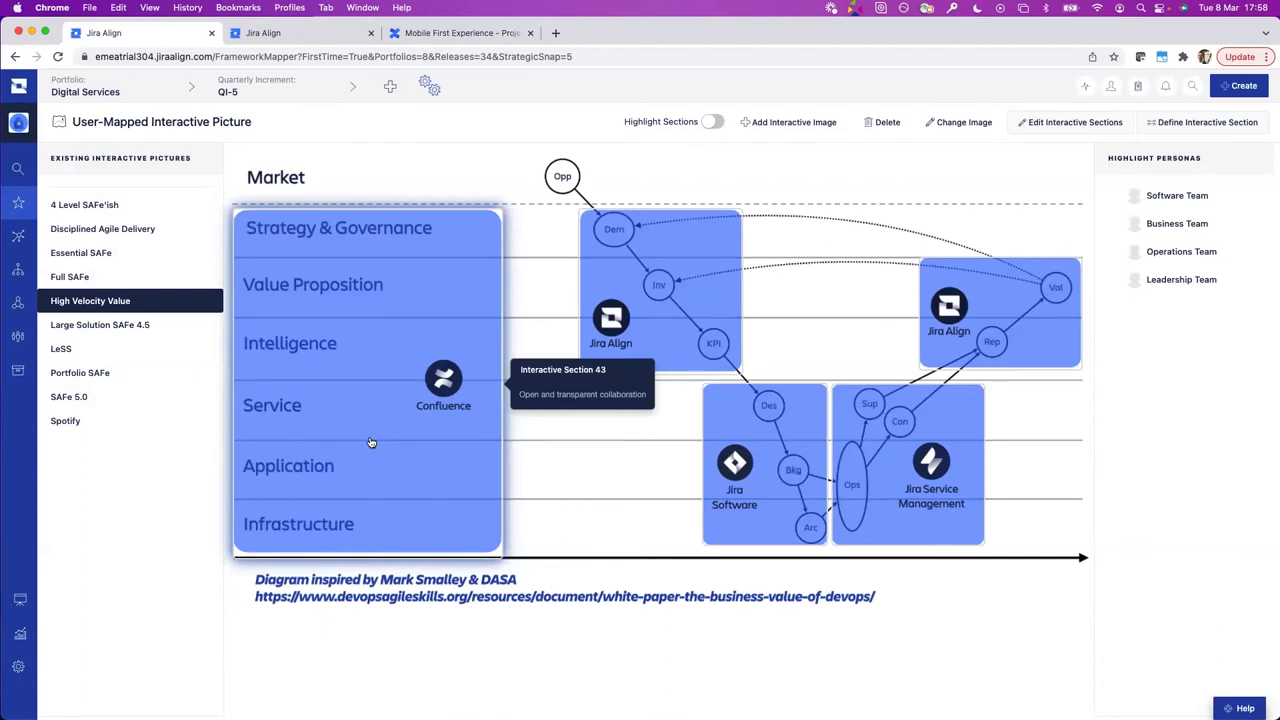
mouse_move(866, 458)
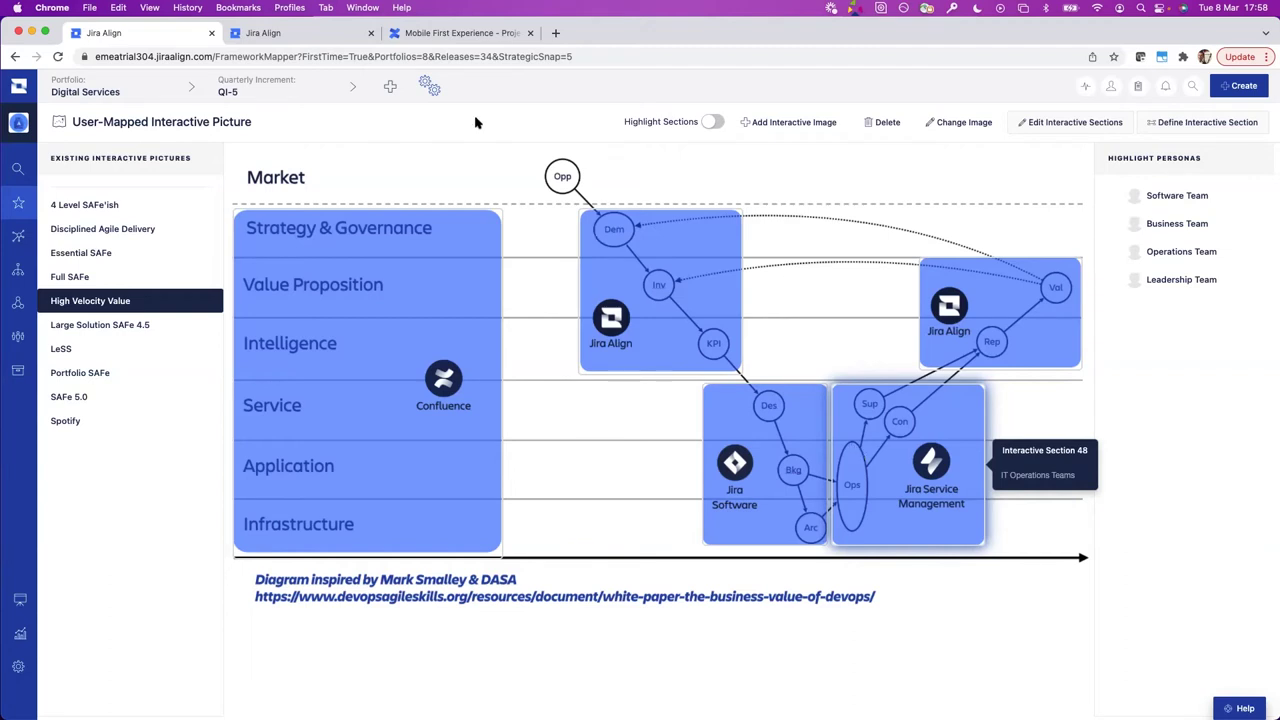
- Return to the Project Charter page and collapse the MC-41 epic in its embedded roadmap
left_click(452, 36)
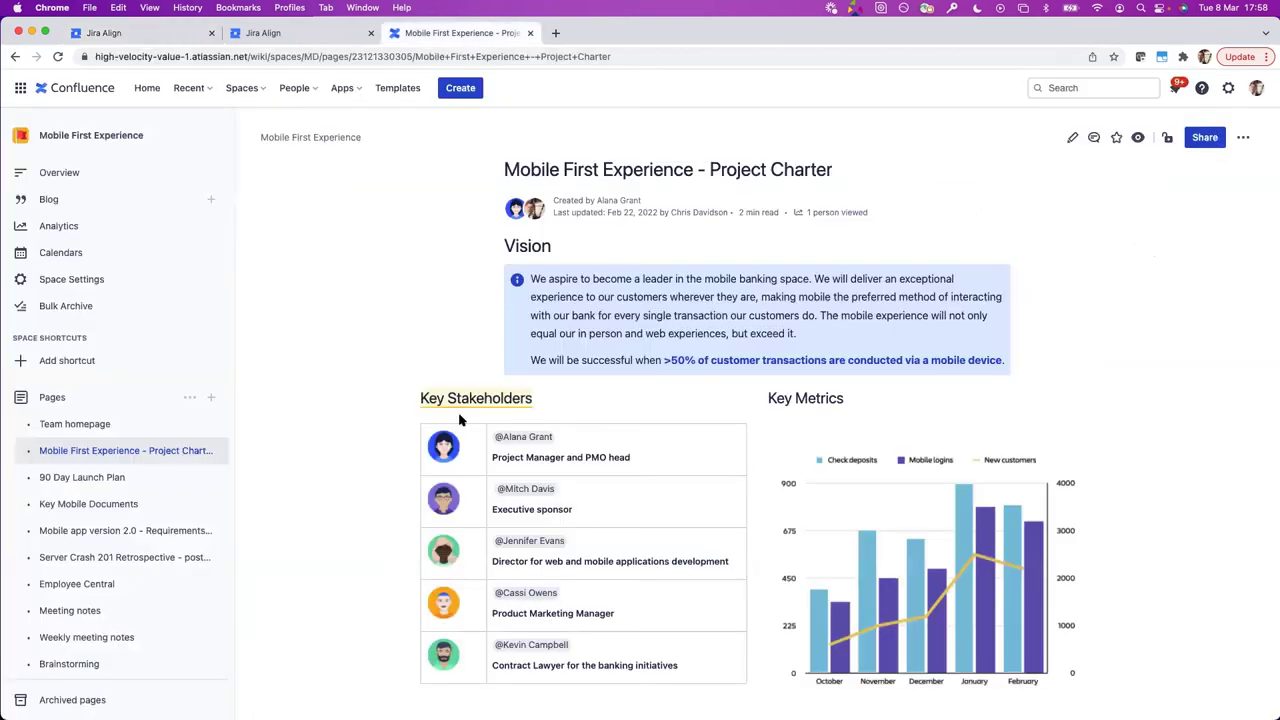
scroll(460, 420, "down", 5)
scroll(460, 420, "down", 5)
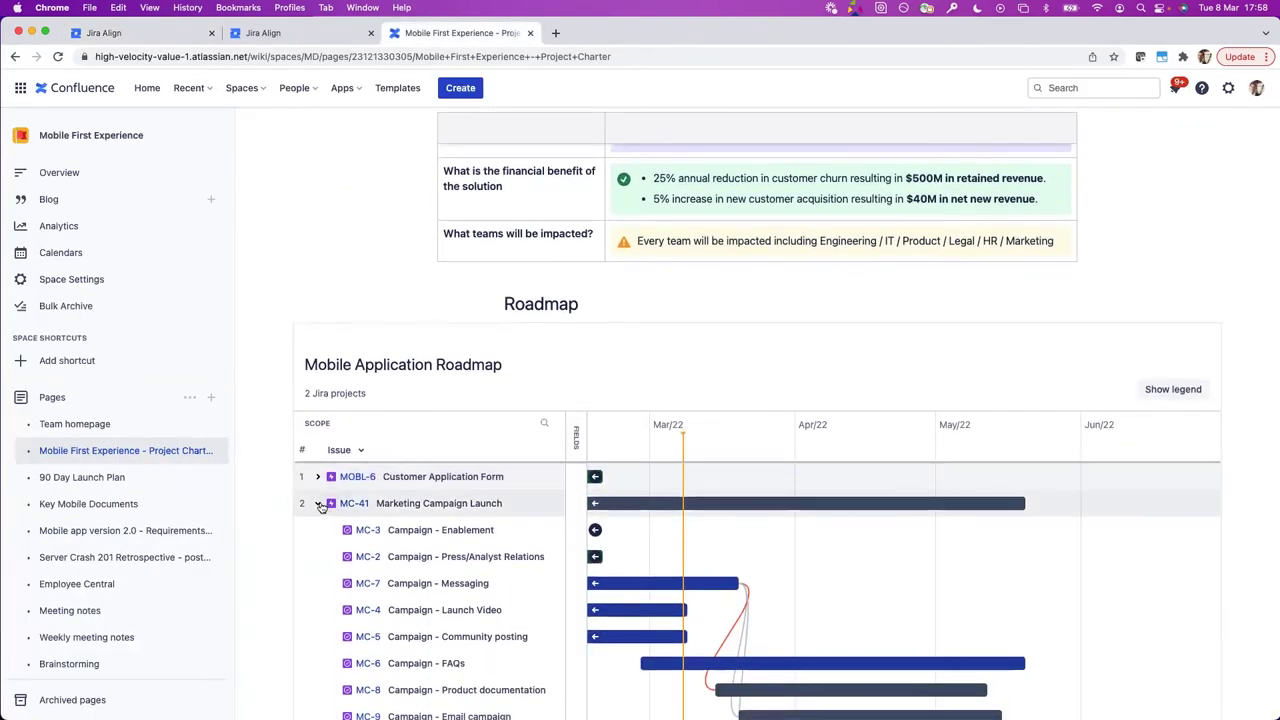
left_click(330, 503)
scroll(334, 497, "down", 3)
scroll(335, 497, "up", 2)
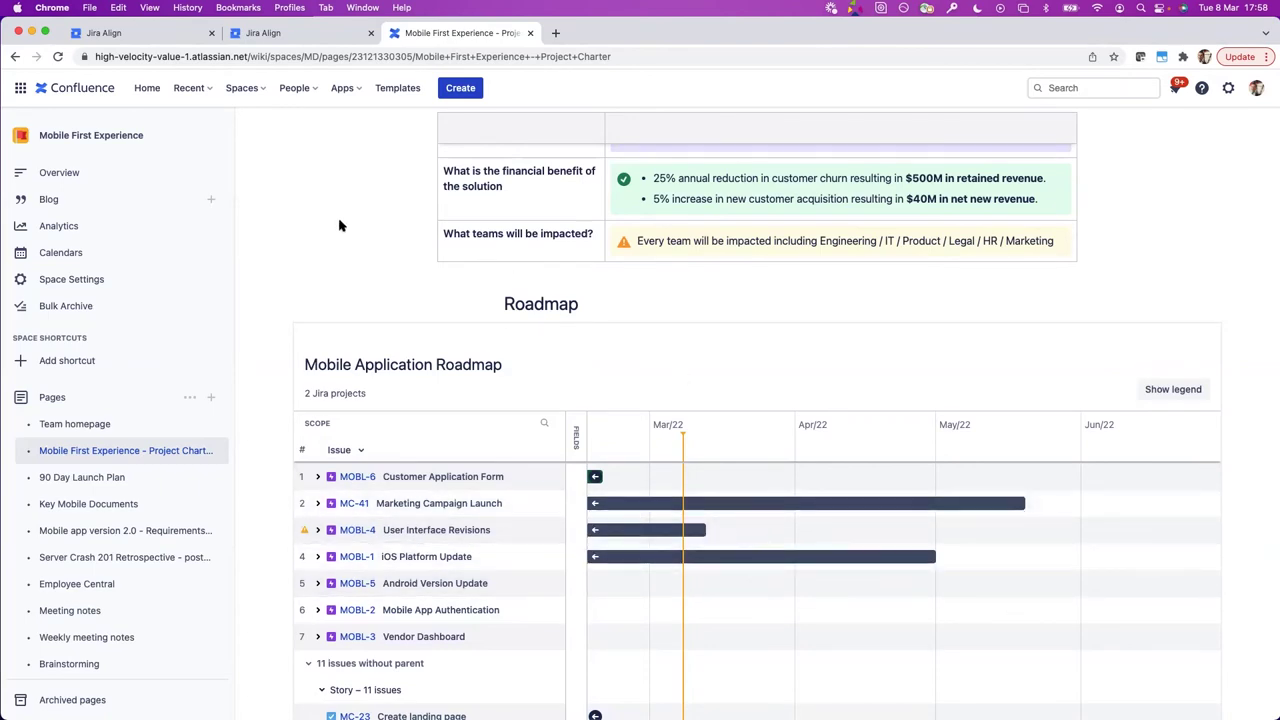
scroll(318, 218, "up", 5)
scroll(316, 212, "up", 4)
left_click(20, 89)
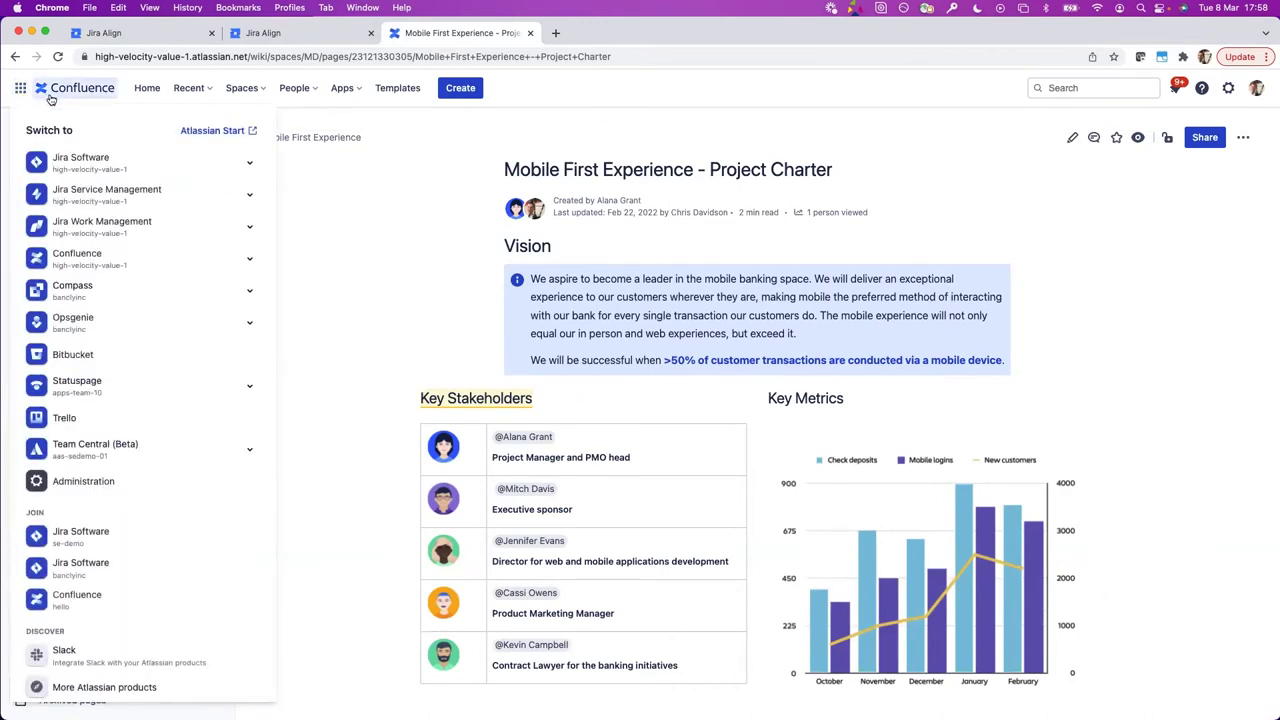
- Switch to Jira Service Management and open the IT Operations project's Open incidents queue
left_click(95, 195)
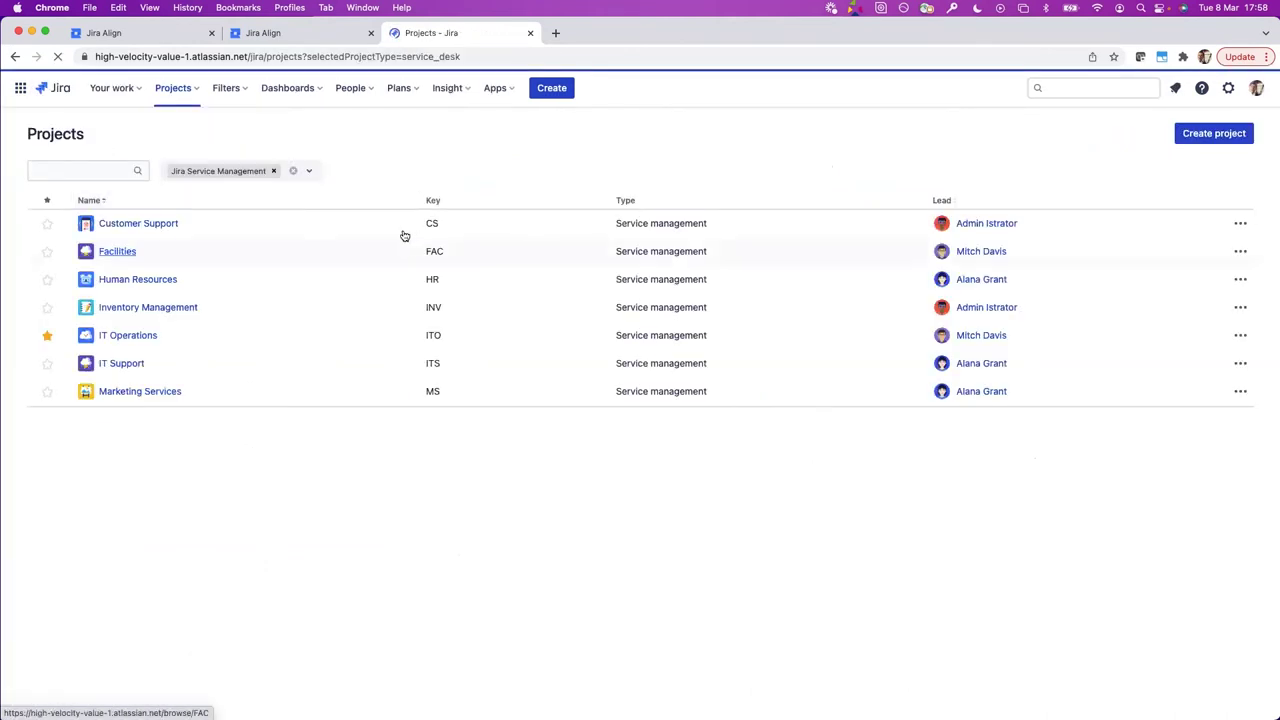
left_click(128, 335)
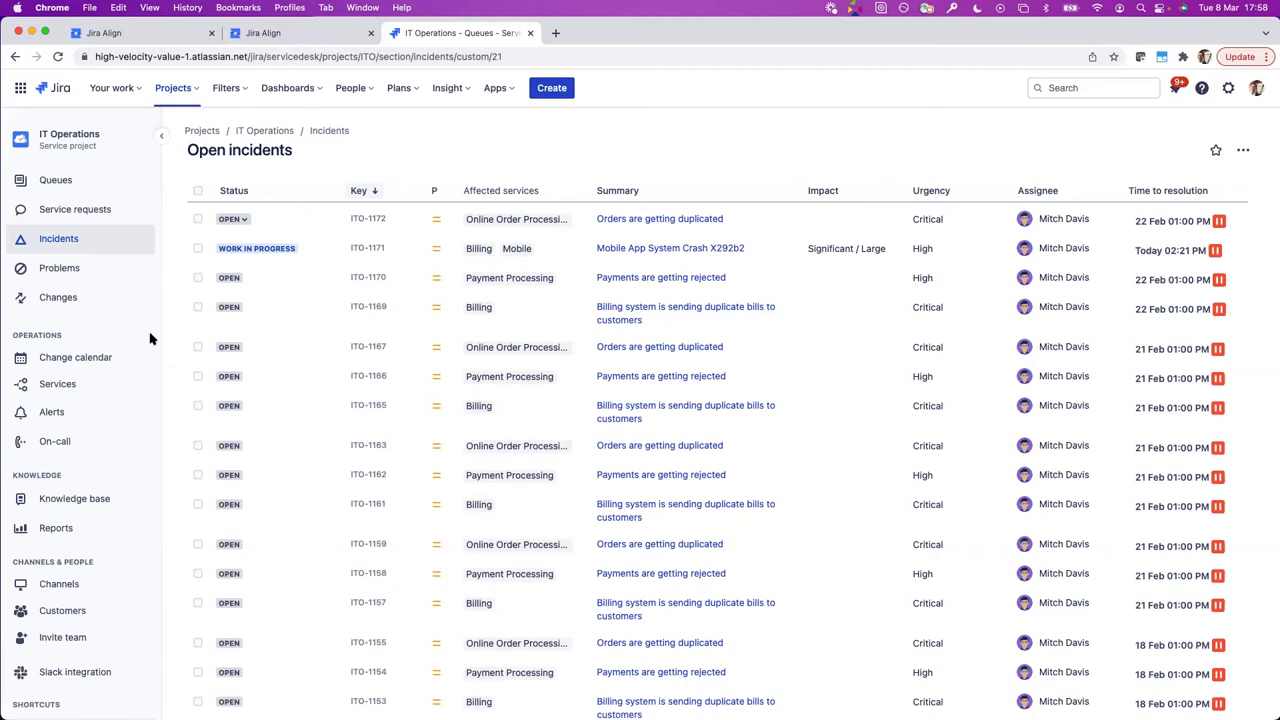
- Show the IT Operations All changes queue of 10 changes, led by ITO-1184
left_click(72, 297)
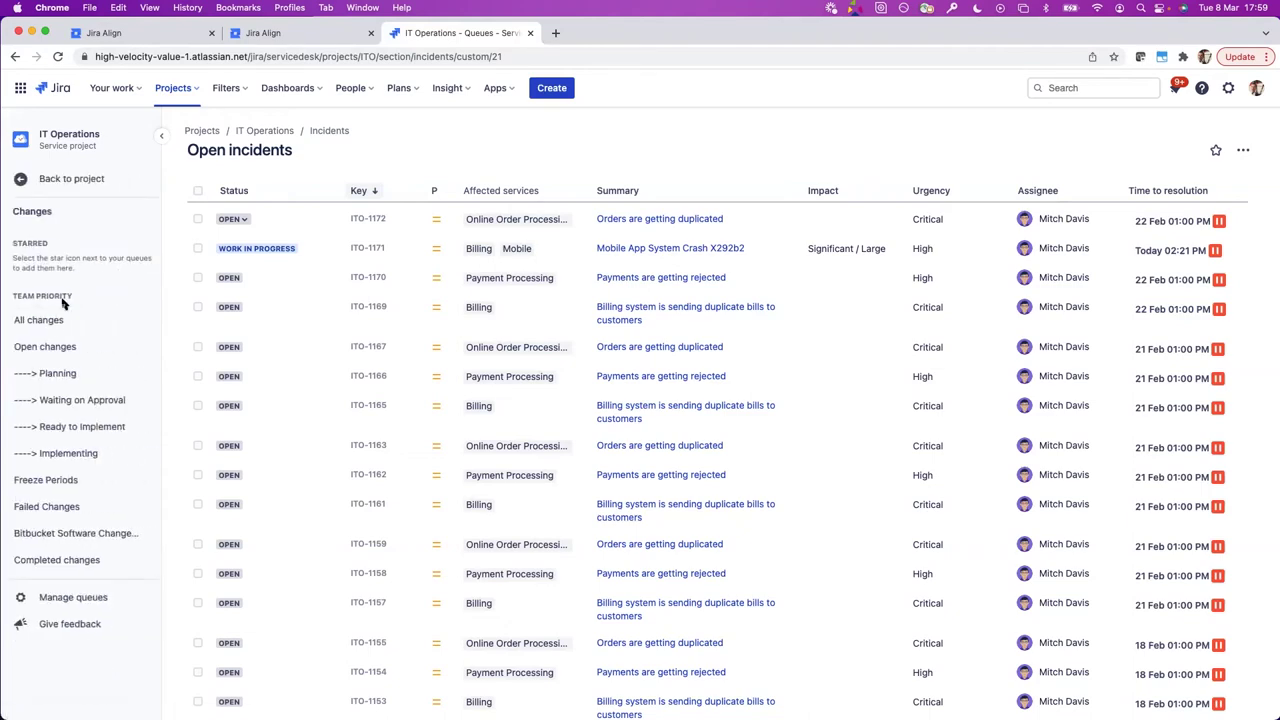
left_click(56, 327)
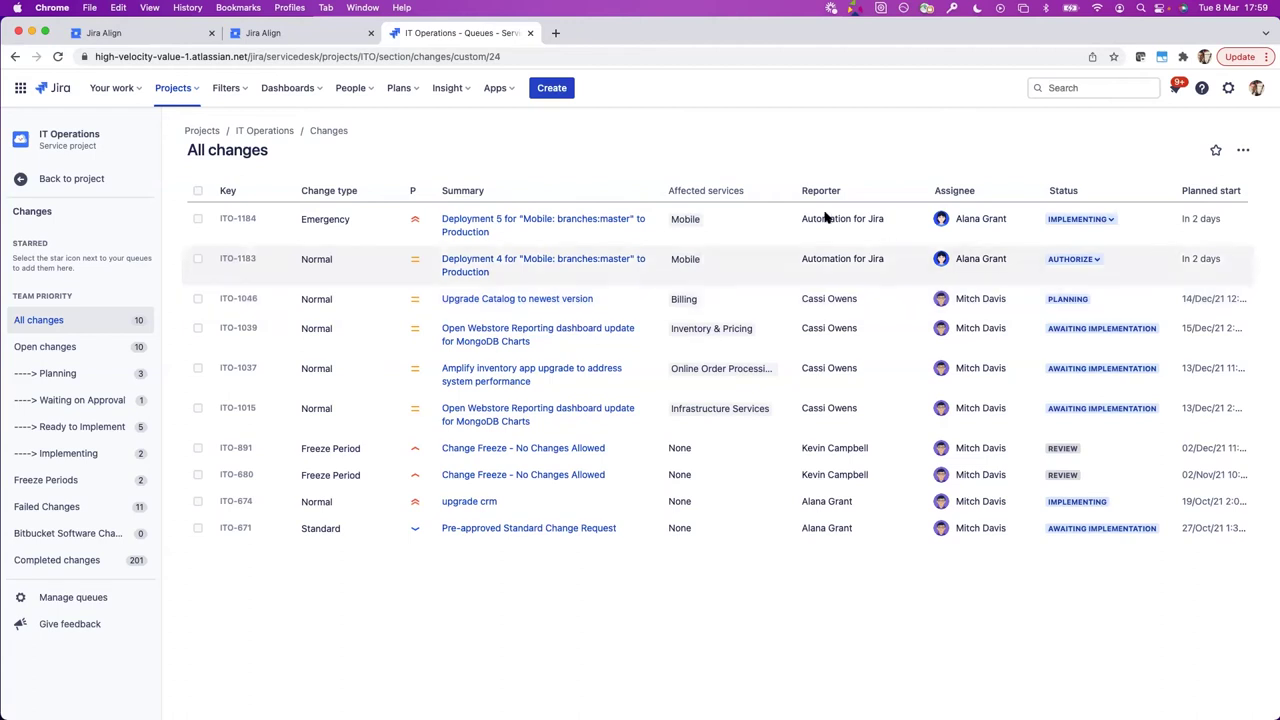
left_click(178, 40)
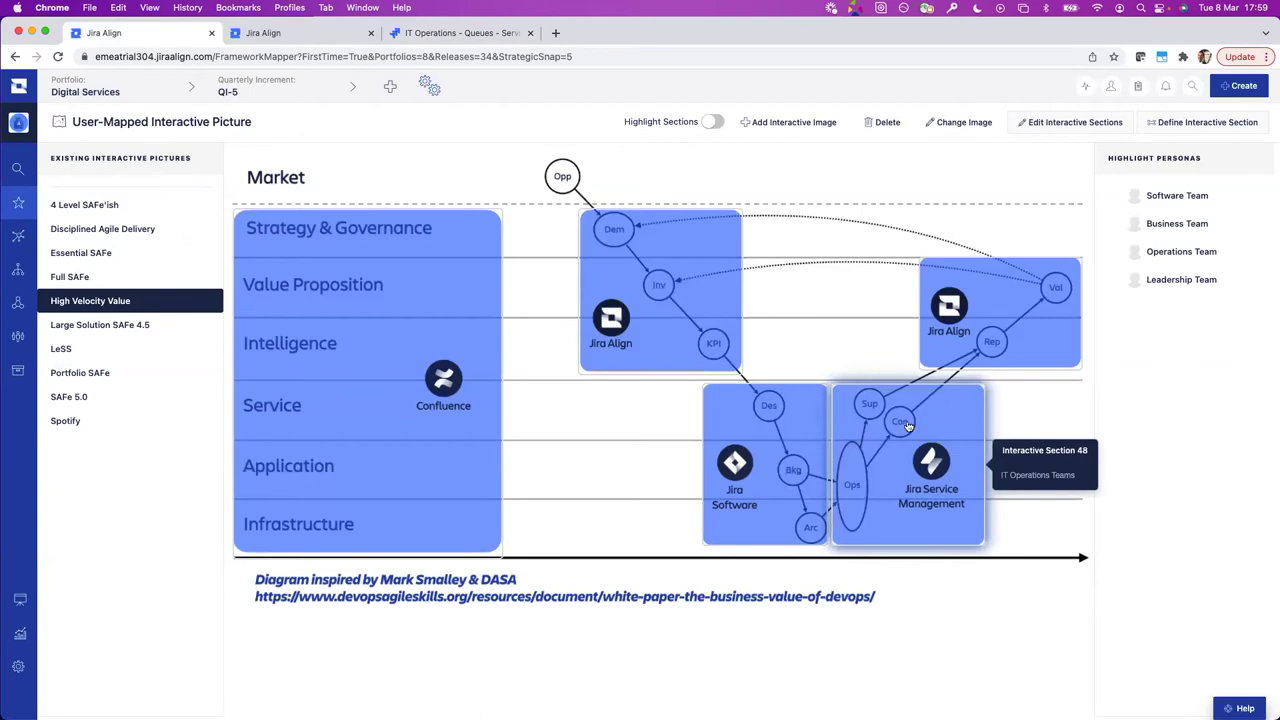
left_click(466, 33)
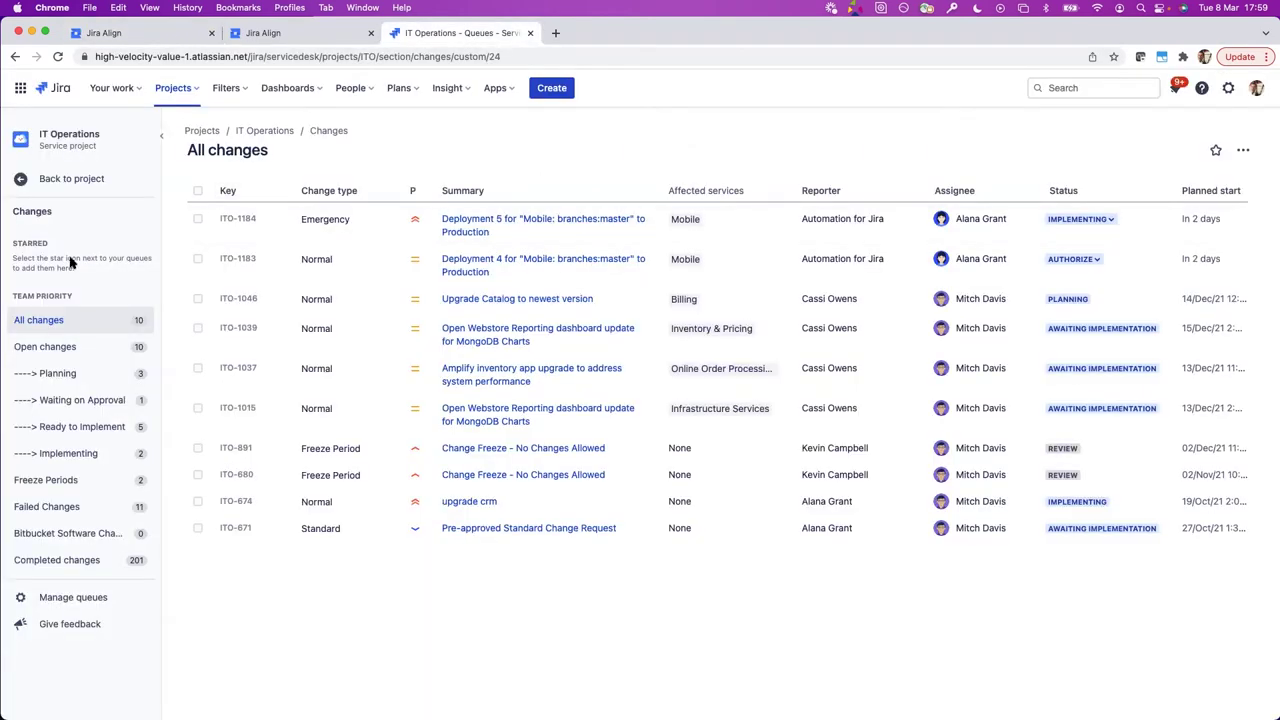
left_click(33, 180)
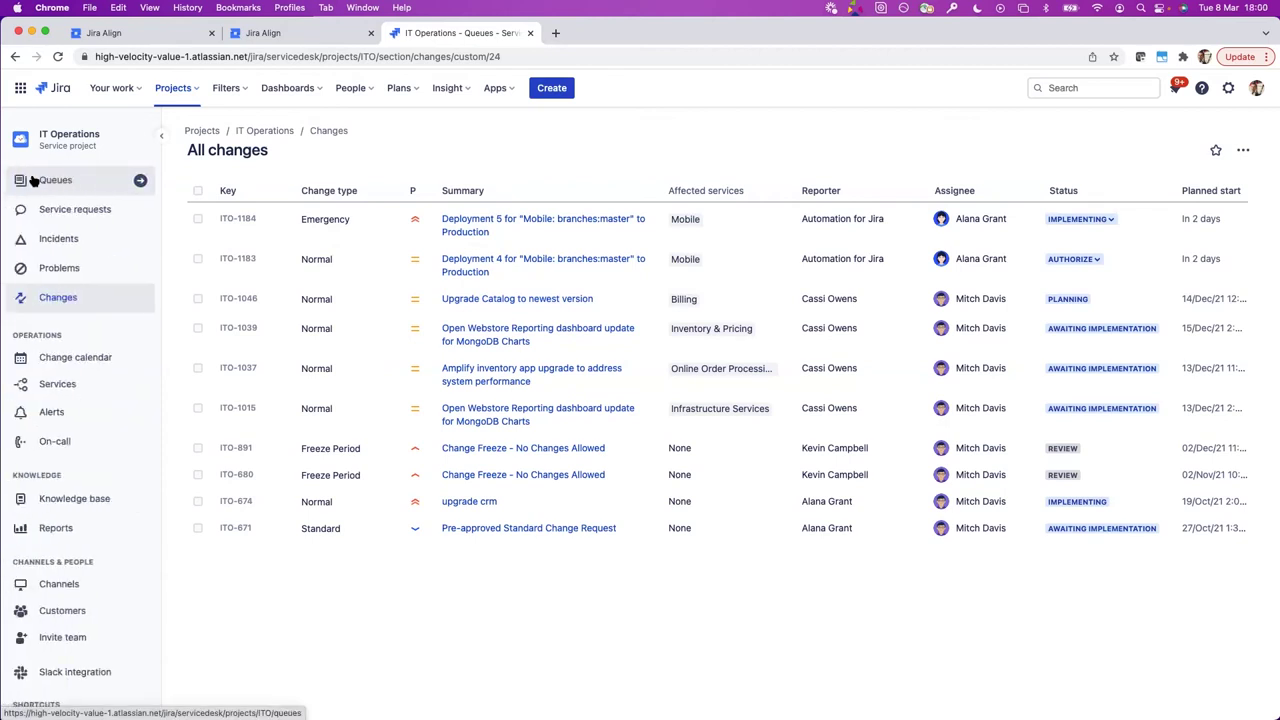
- Open major incident ITO-1171 Mobile App System Crash X292b2 from the Open incidents queue
left_click(57, 241)
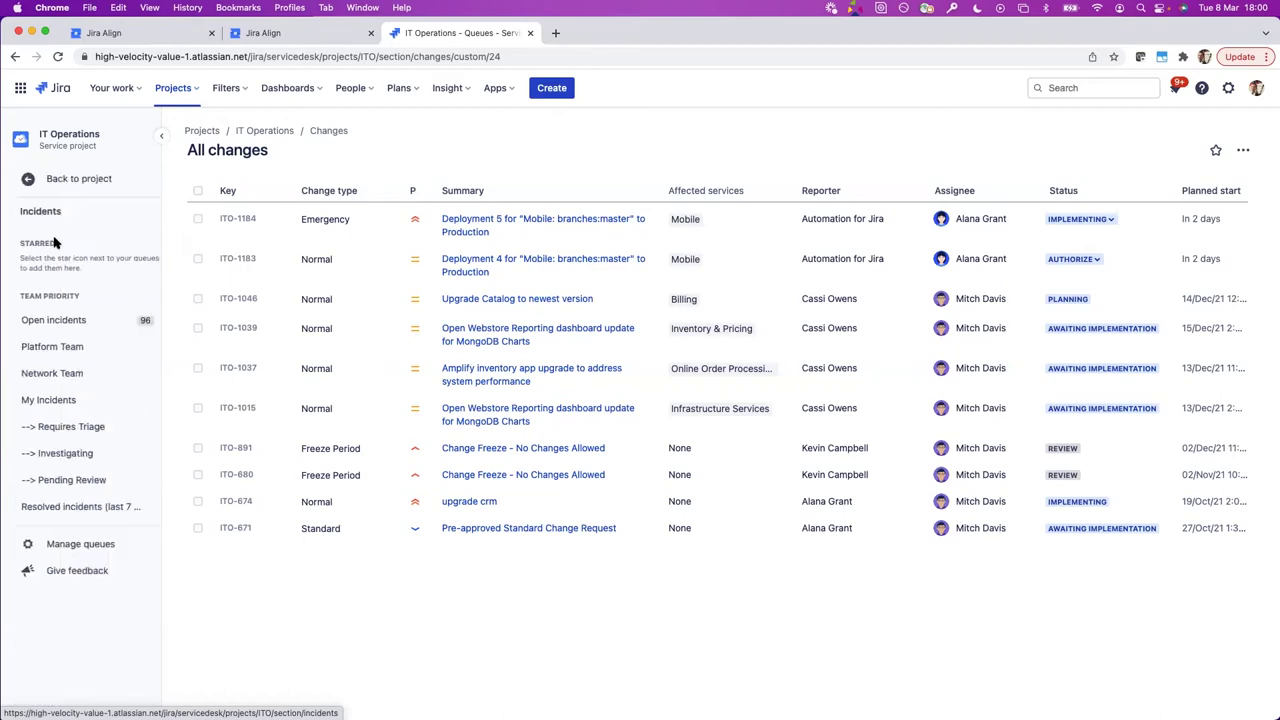
left_click(55, 324)
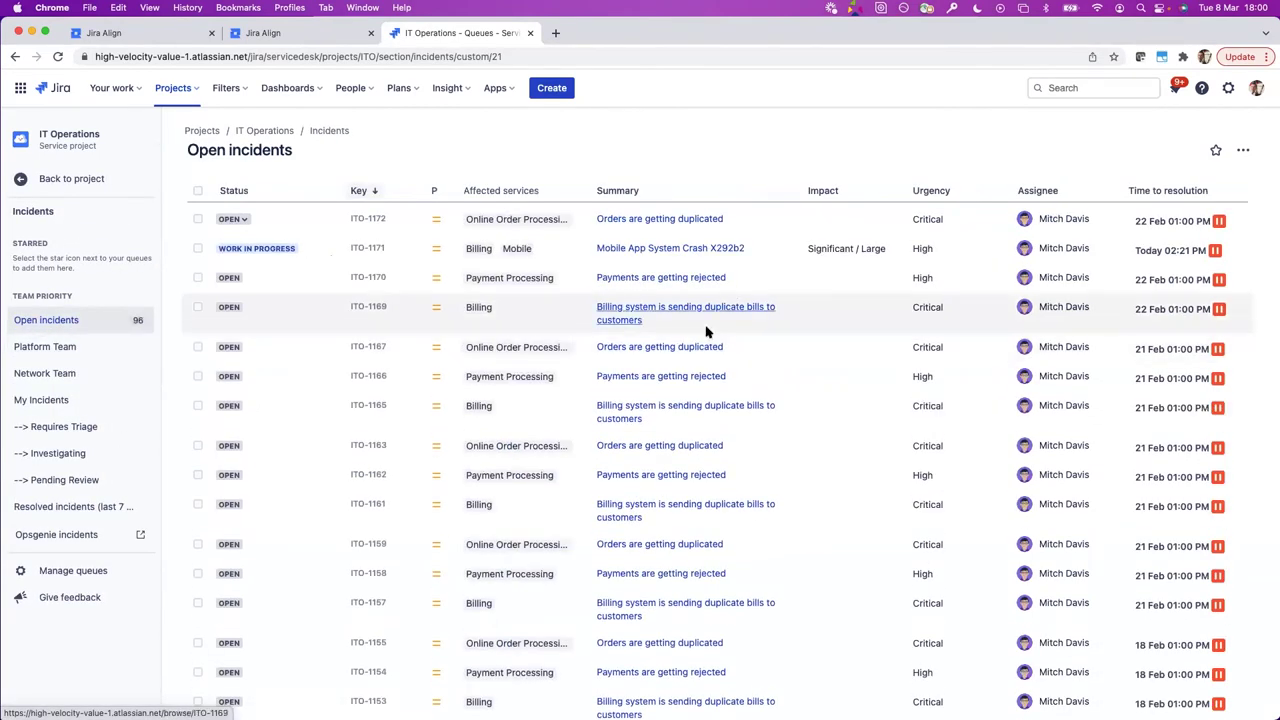
left_click(700, 248)
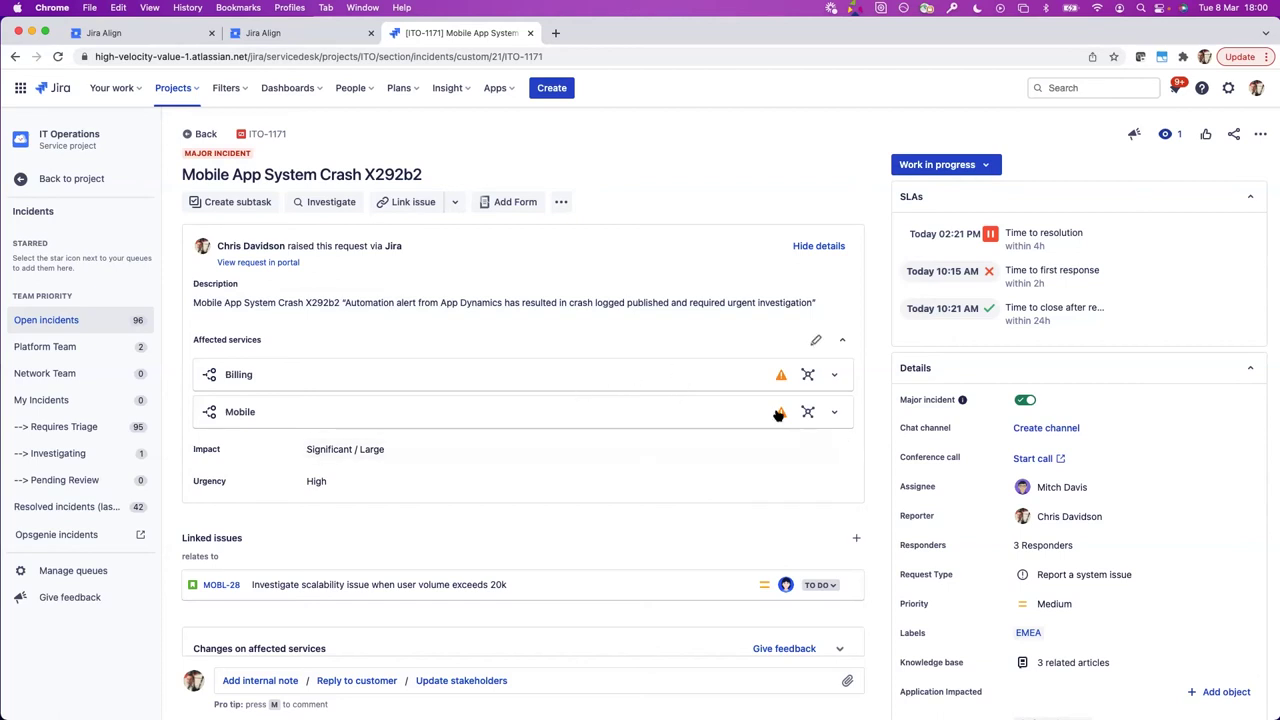
- View and close the Mobile service's full object details, then open linked issue MOBL-28
mouse_move(781, 413)
left_click(807, 416)
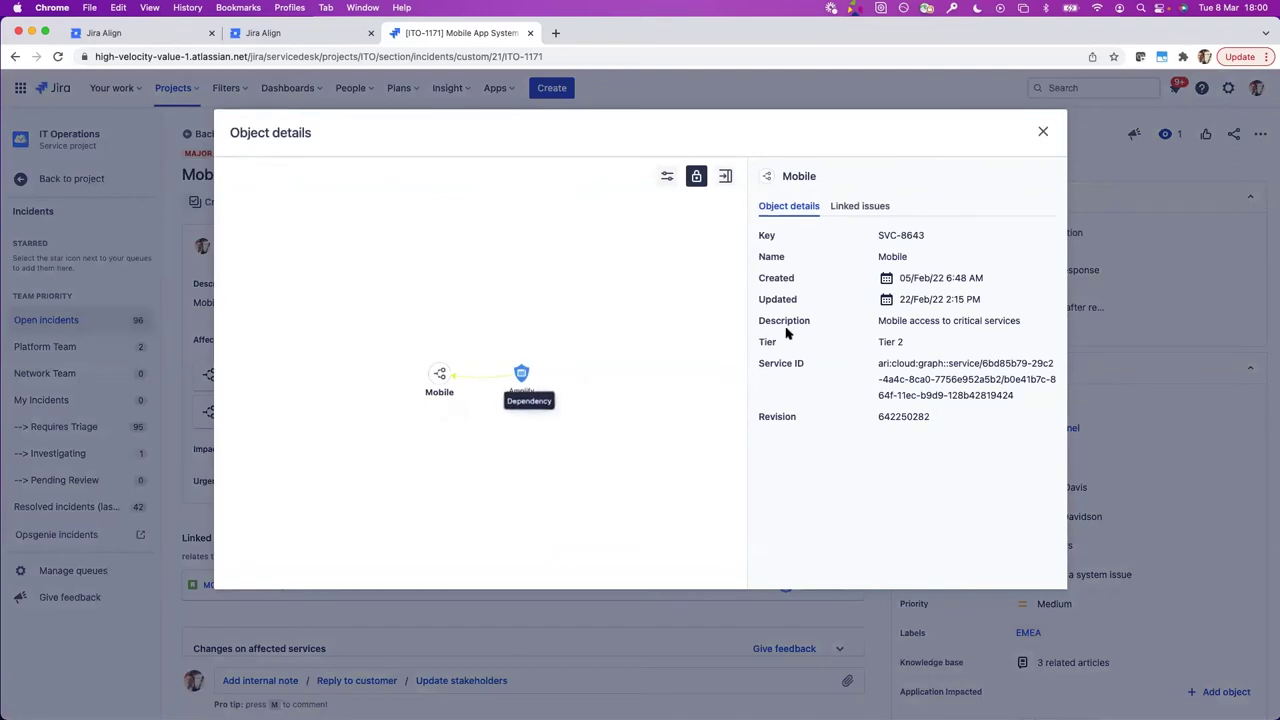
left_click(1041, 134)
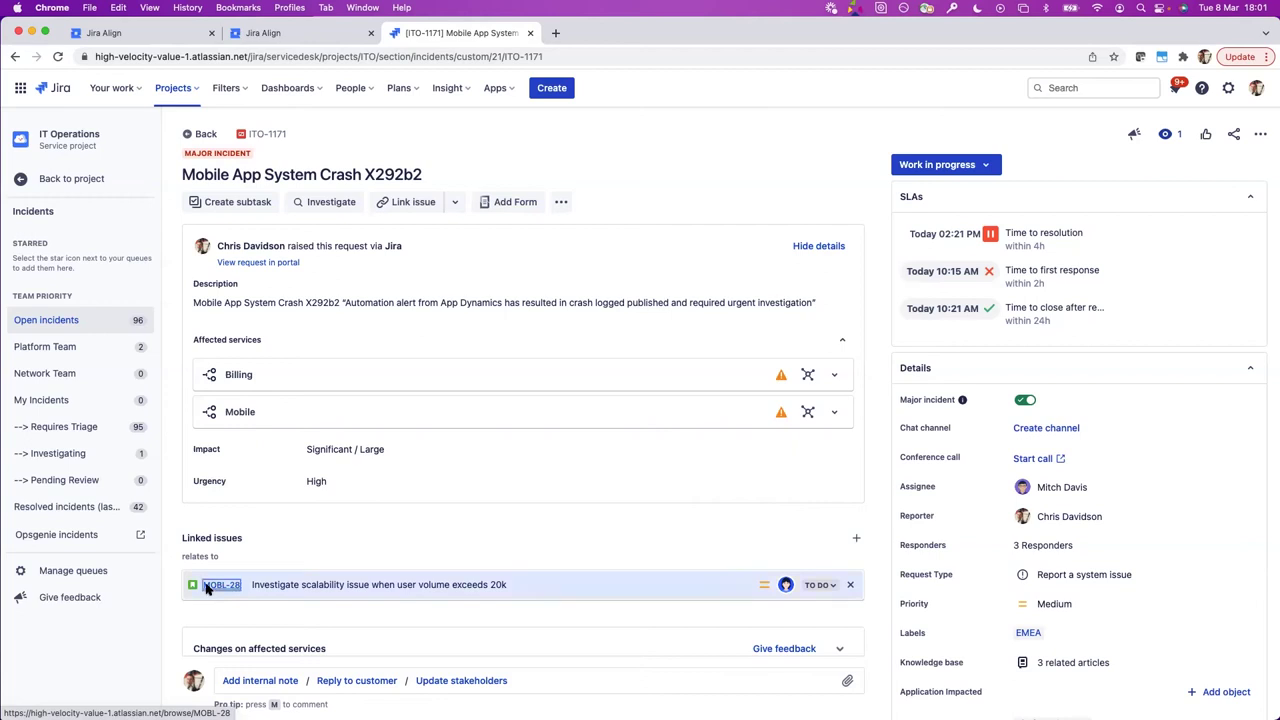
left_click(220, 585)
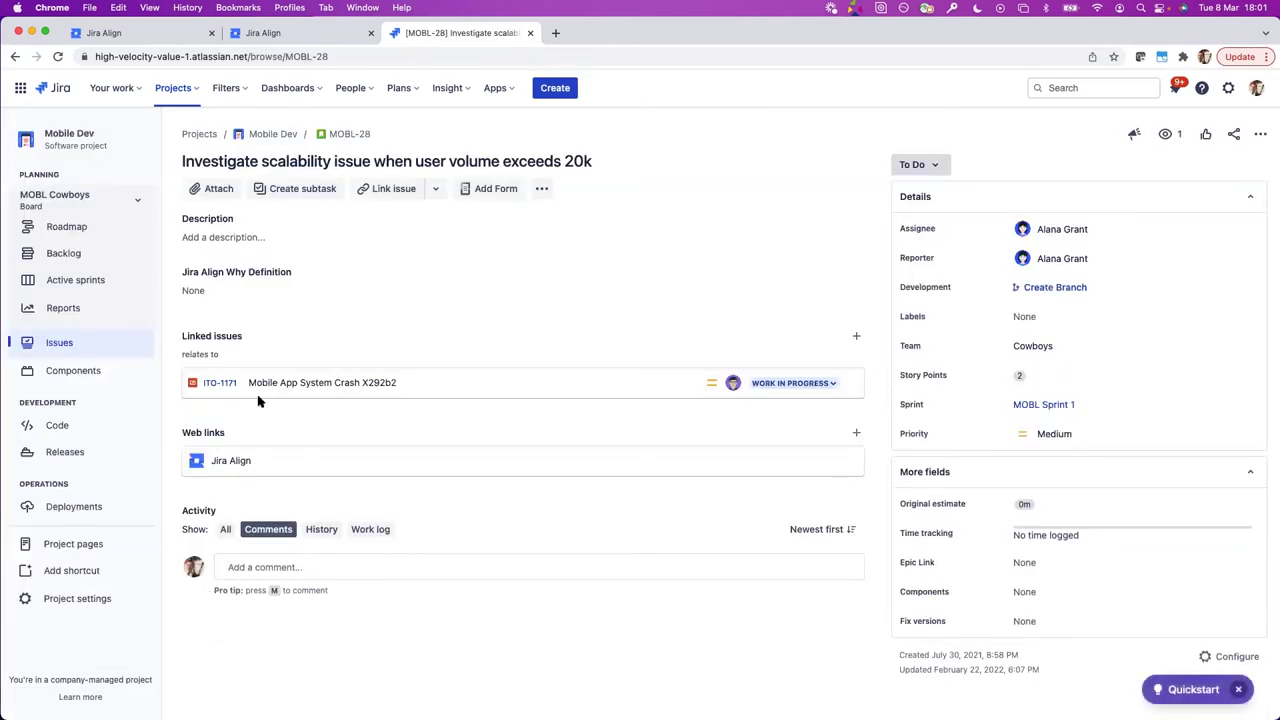
- Show the MOBL Cowboys backlog, with MOBL Sprint 1 holding 15 issues including MOBL-28
left_click(89, 257)
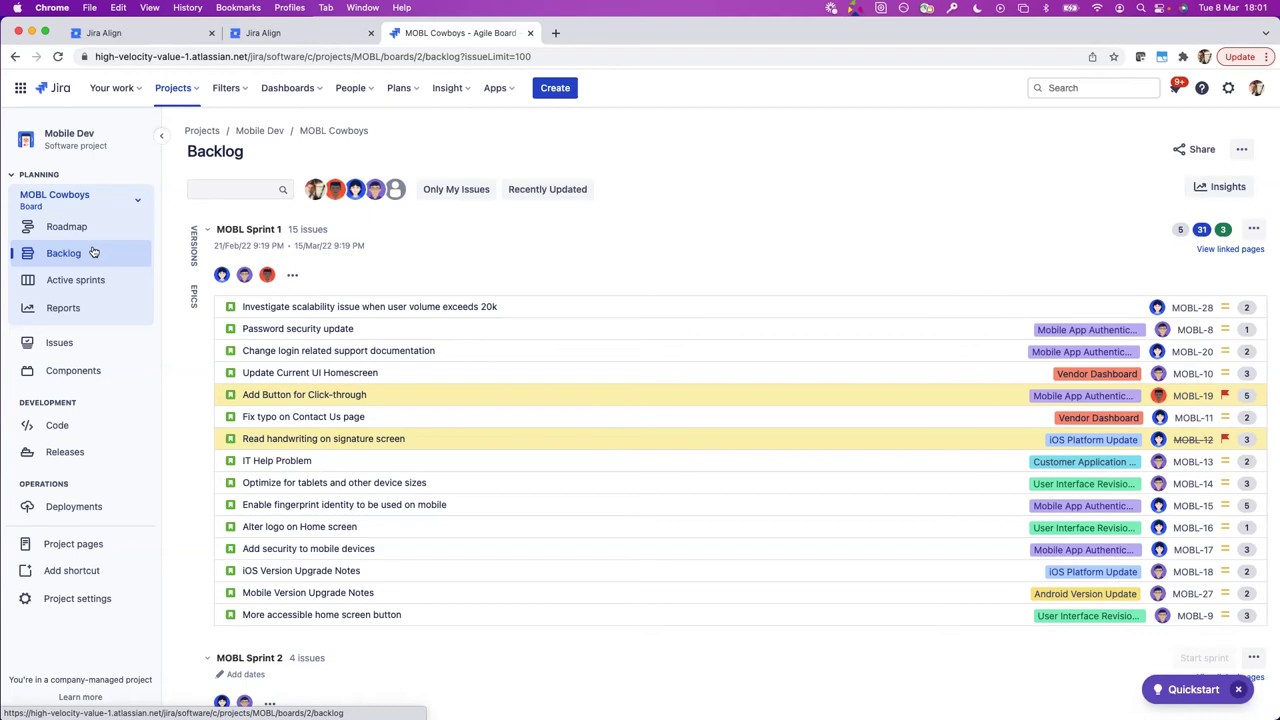
left_click(24, 91)
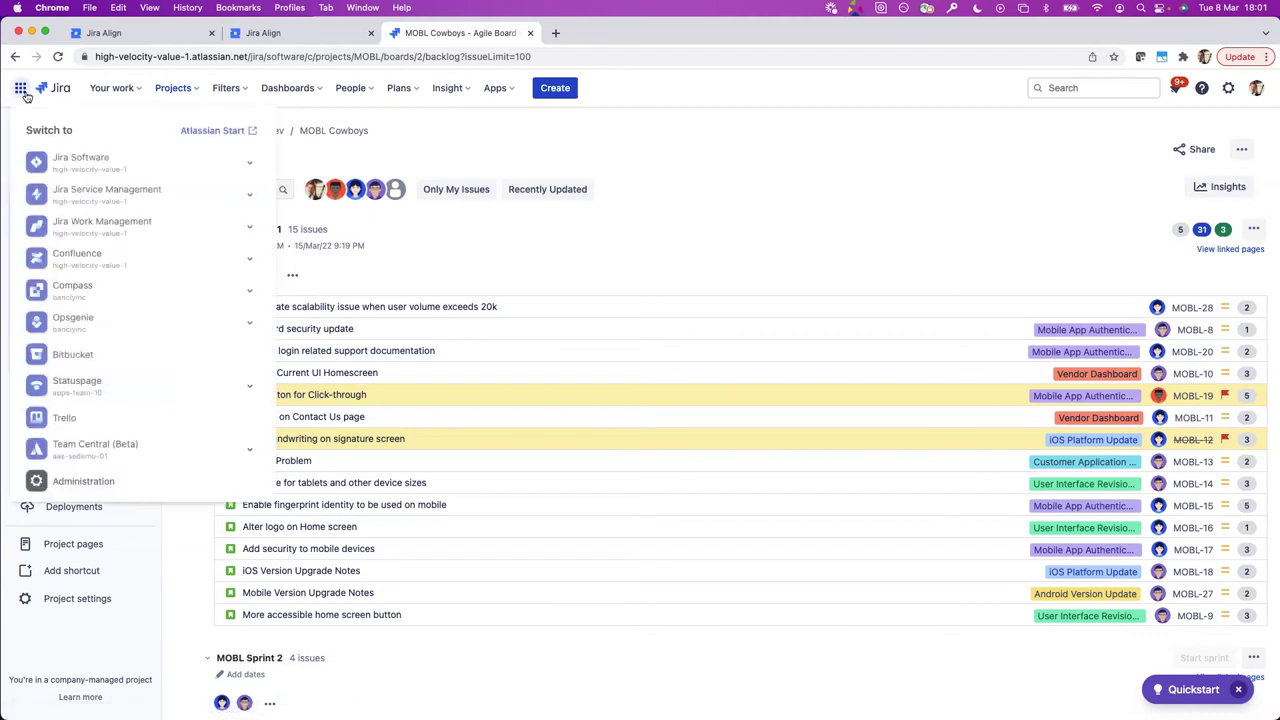
- Switch to Confluence and read through the Server Crash 201 Retrospective postmortem page
left_click(64, 263)
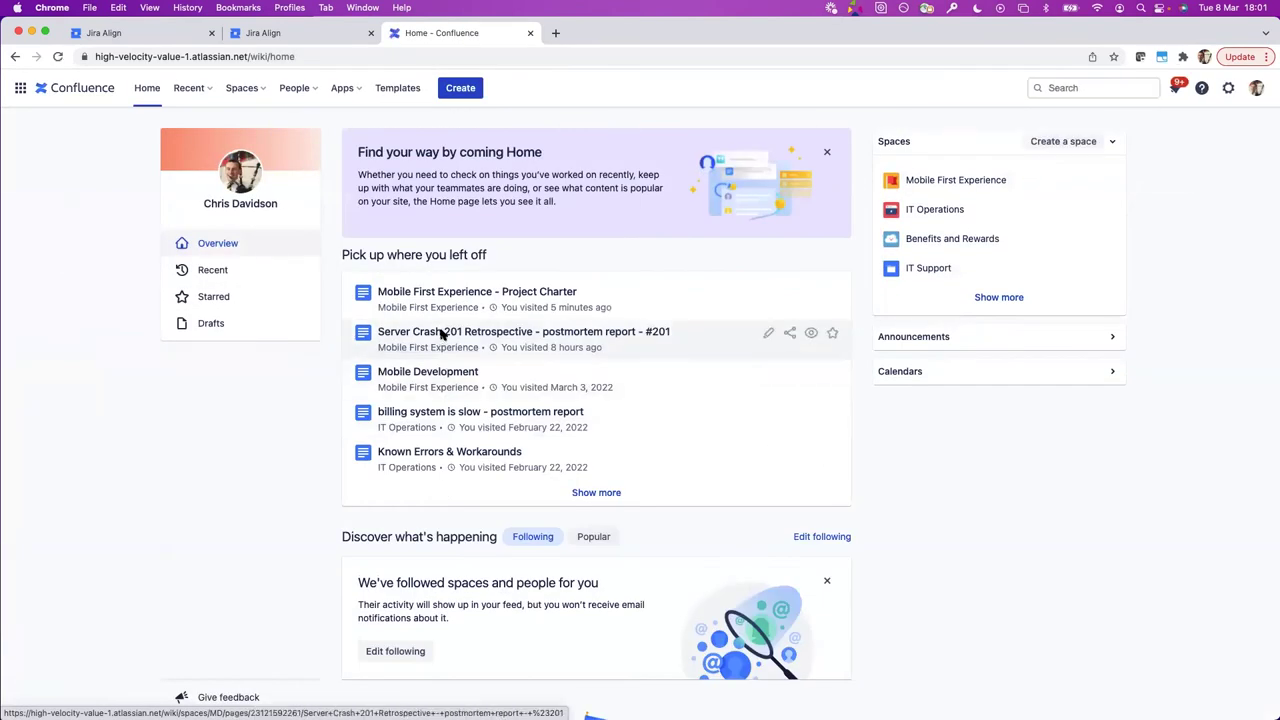
left_click(442, 332)
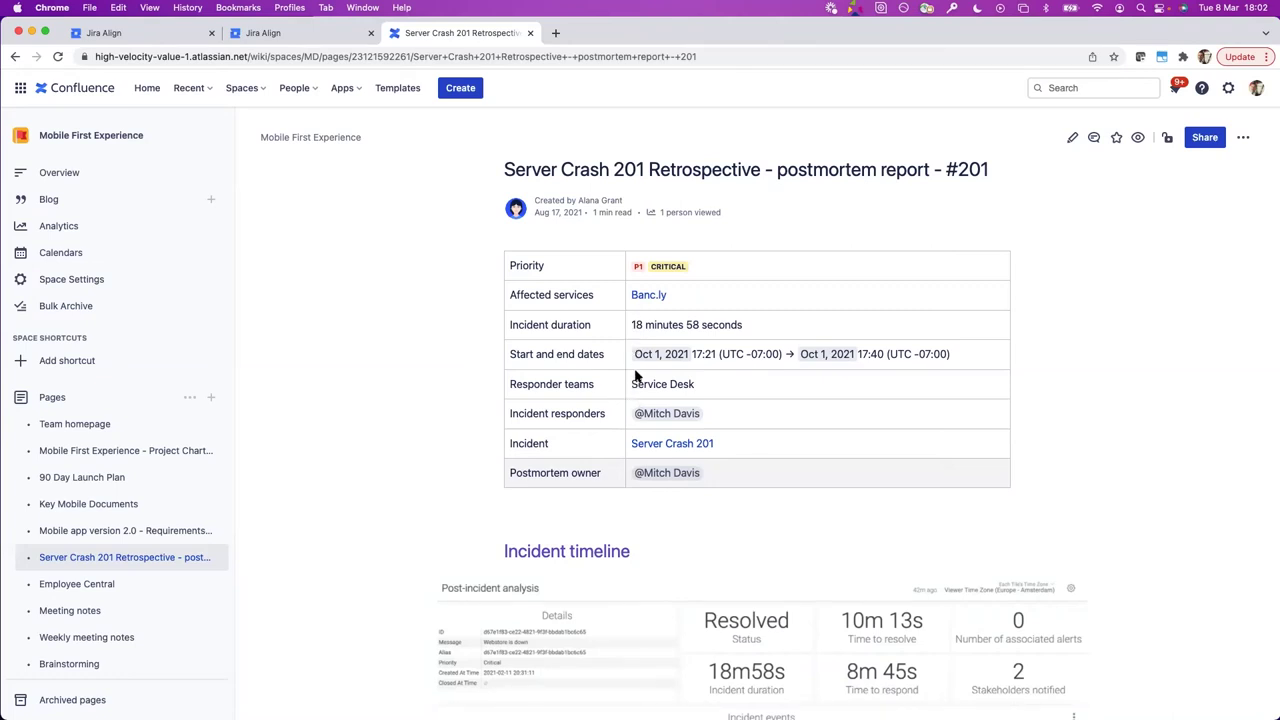
scroll(625, 450, "down", 3)
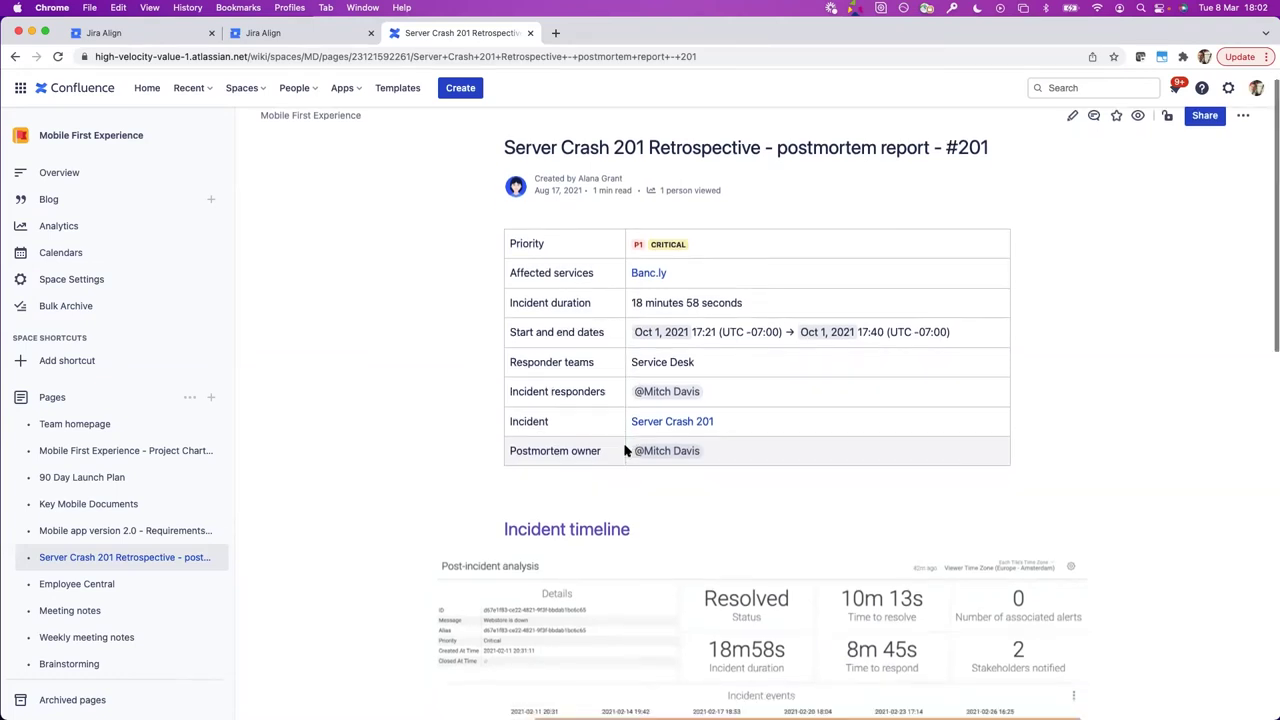
scroll(625, 452, "down", 10)
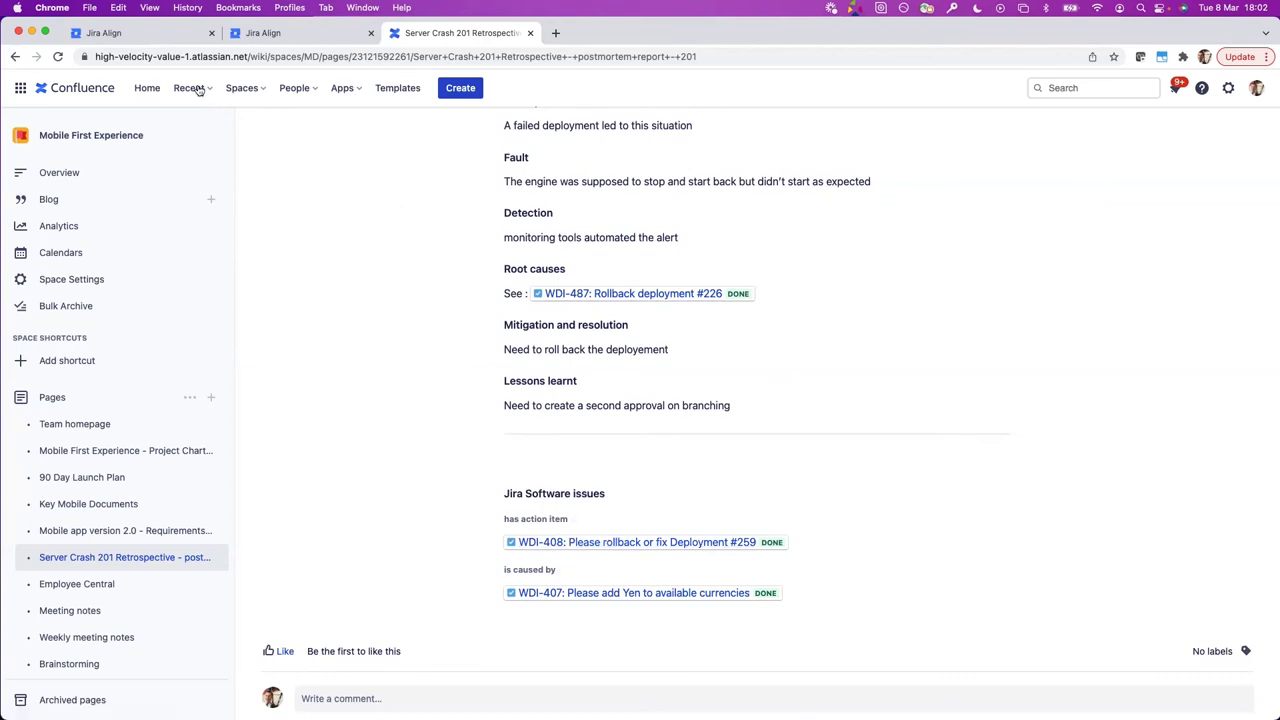
- Return to the Corporate Strategy 2021 Strategic Backlog and open the Favorites list
left_click(168, 31)
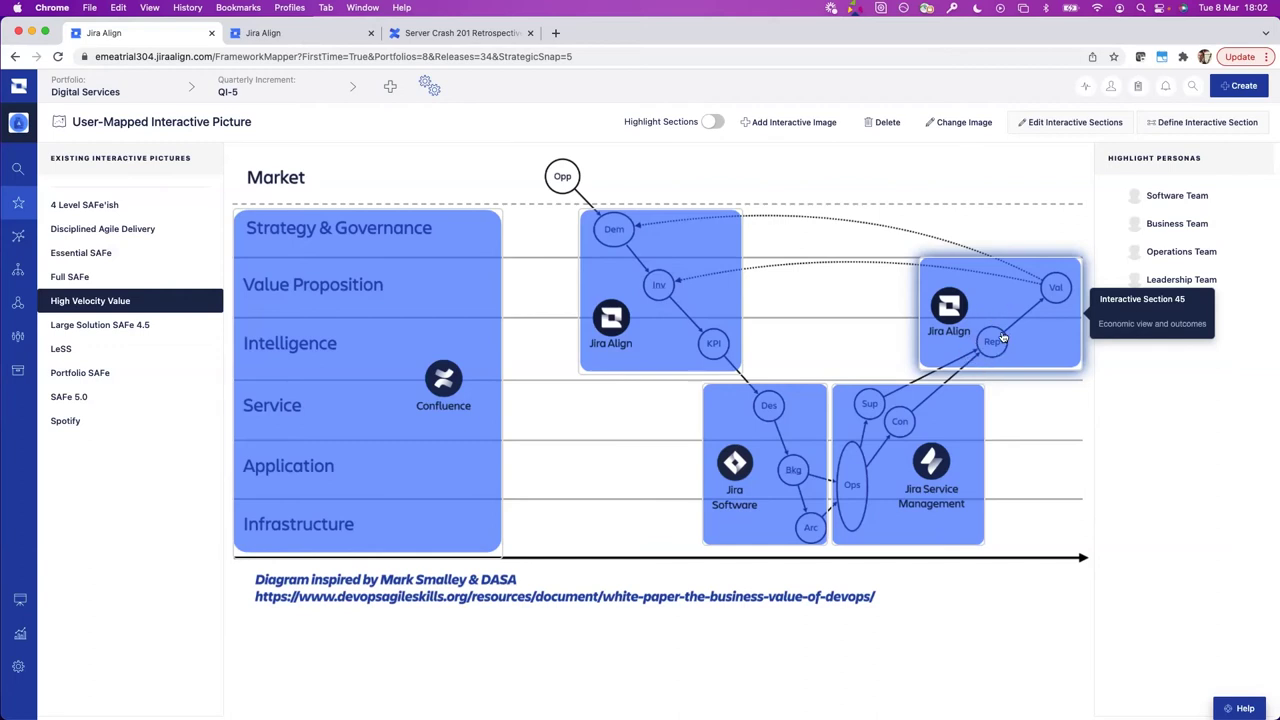
left_click(305, 40)
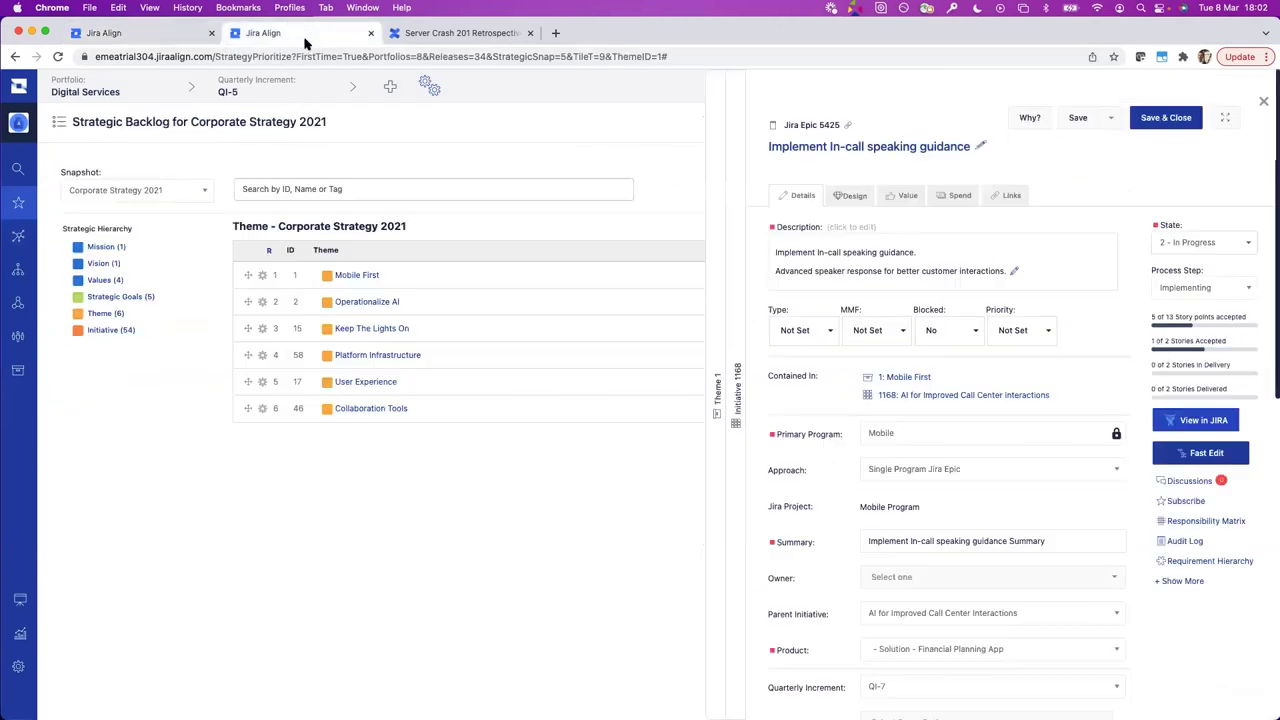
left_click(16, 205)
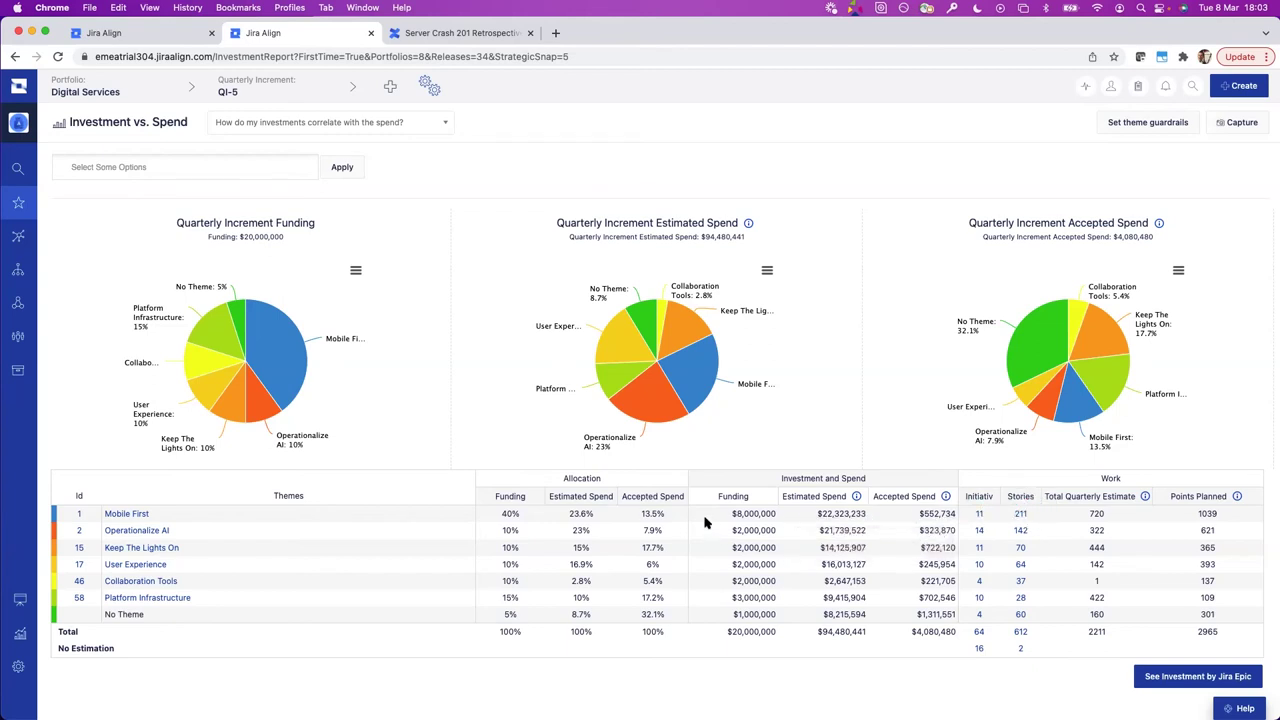
- Read the QI-5 pie chart values: $4,080,480 accepted spend, with No Theme the largest share at 32.1%
mouse_move(282, 373)
mouse_move(1078, 410)
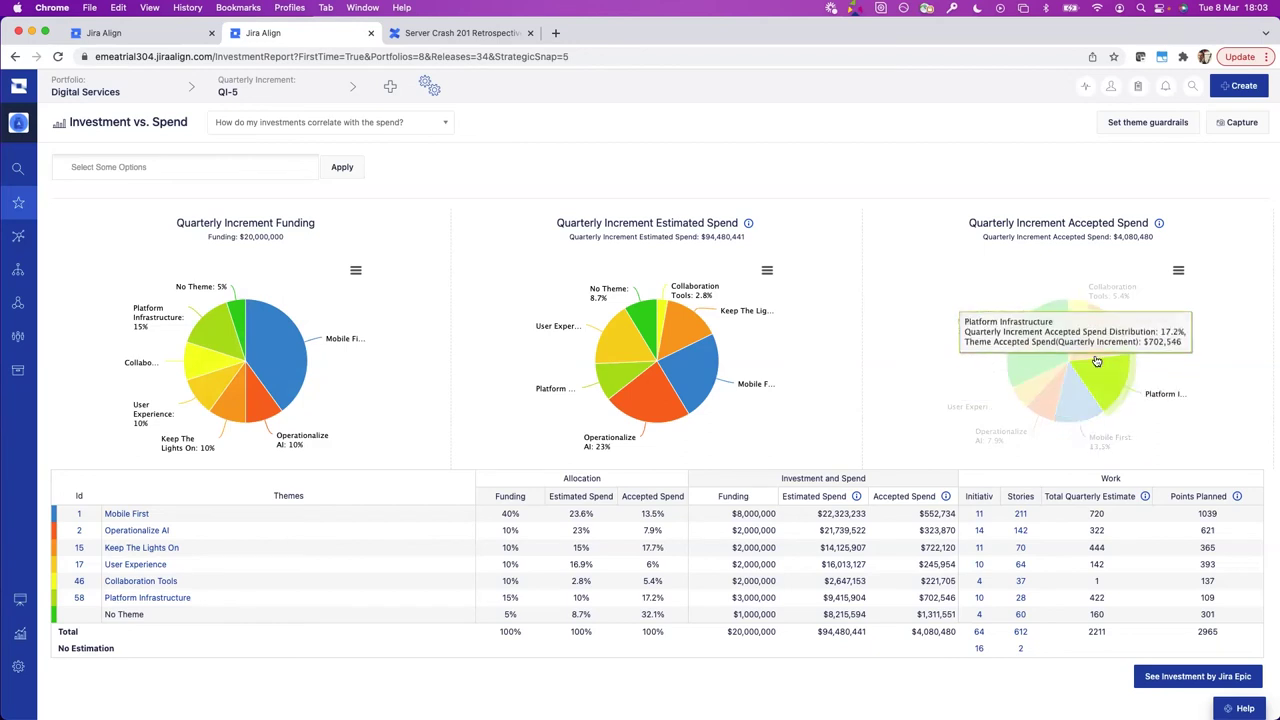
mouse_move(1109, 354)
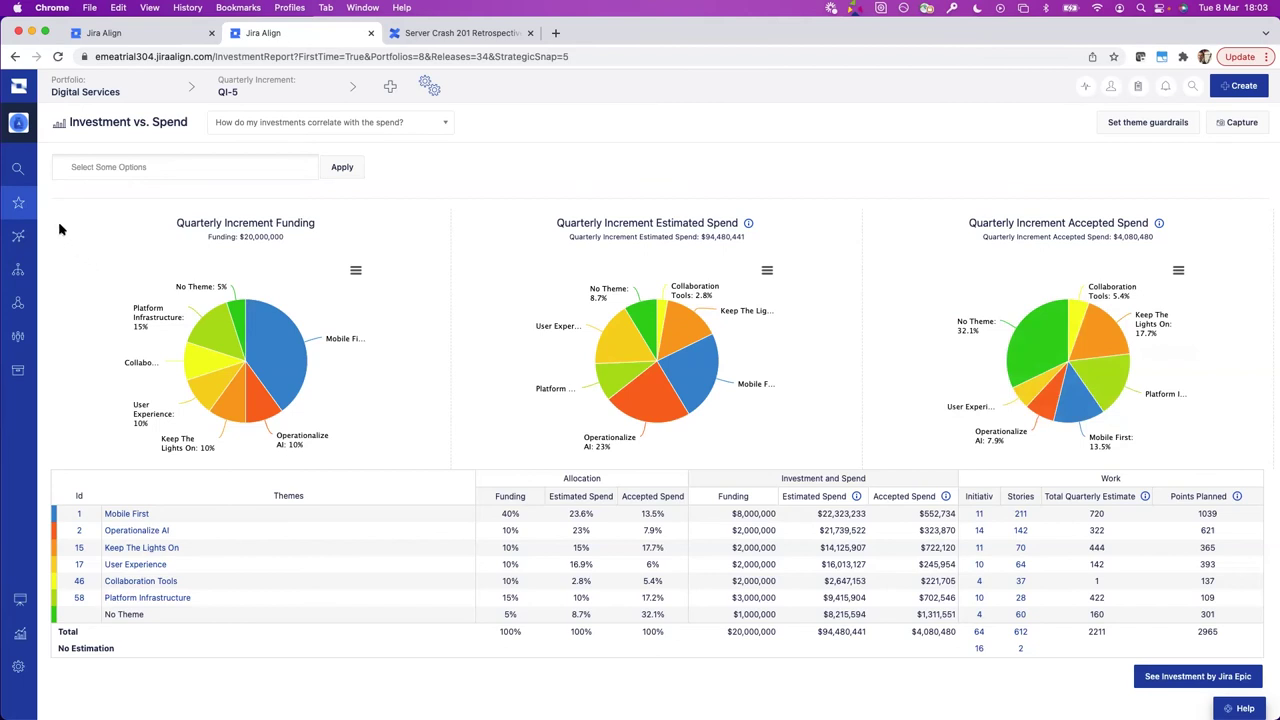
- Open Objective Tree (Labs) from Favorites to list the four QI-5 Digital Services objectives
left_click(29, 207)
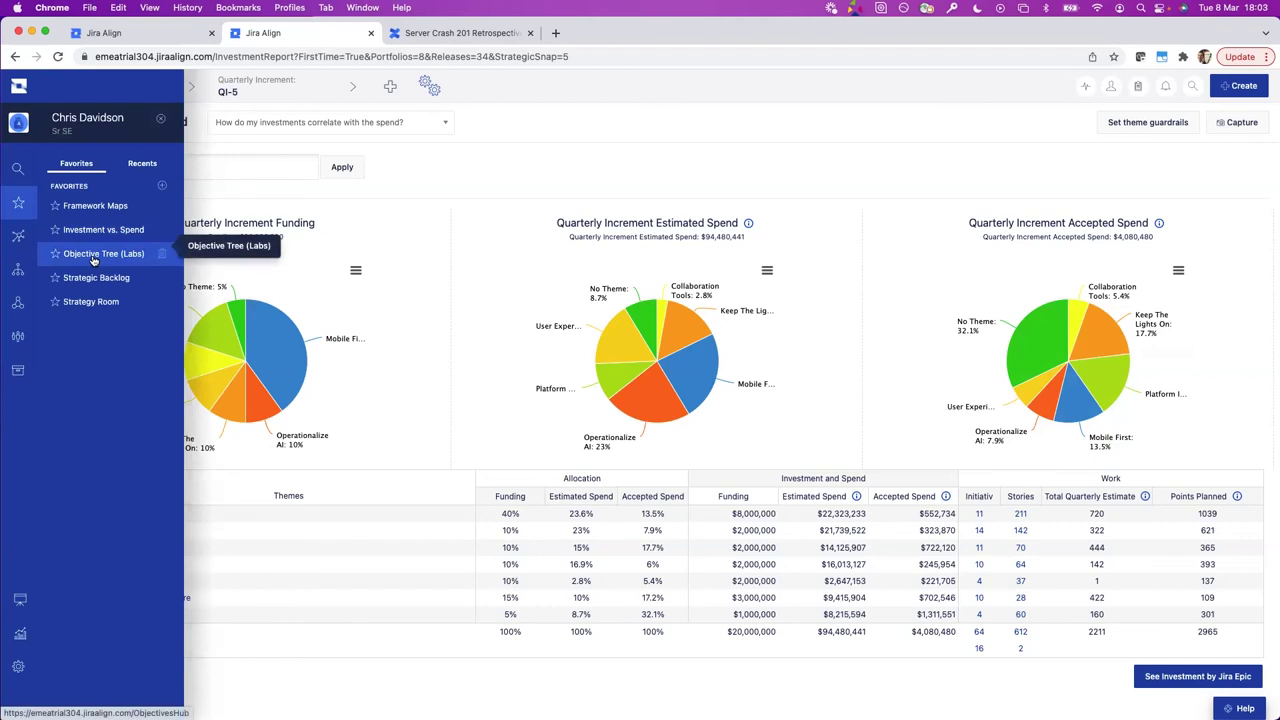
left_click(95, 255)
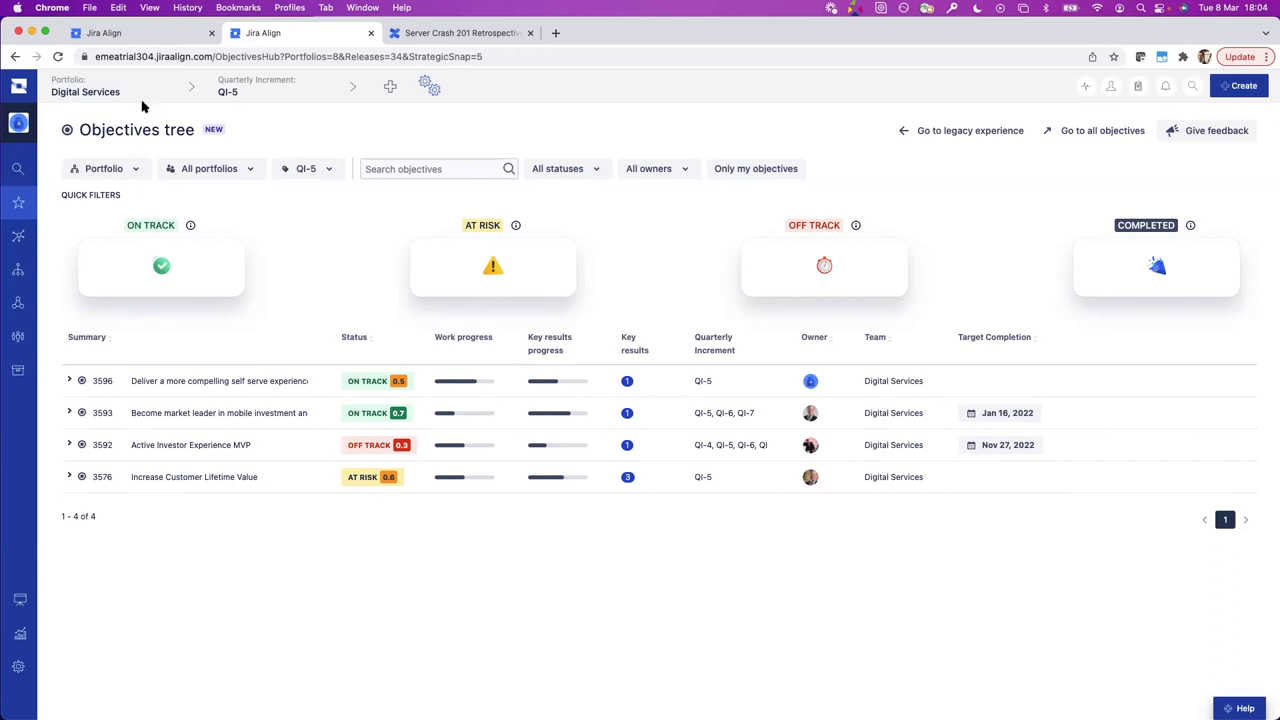
left_click(137, 33)
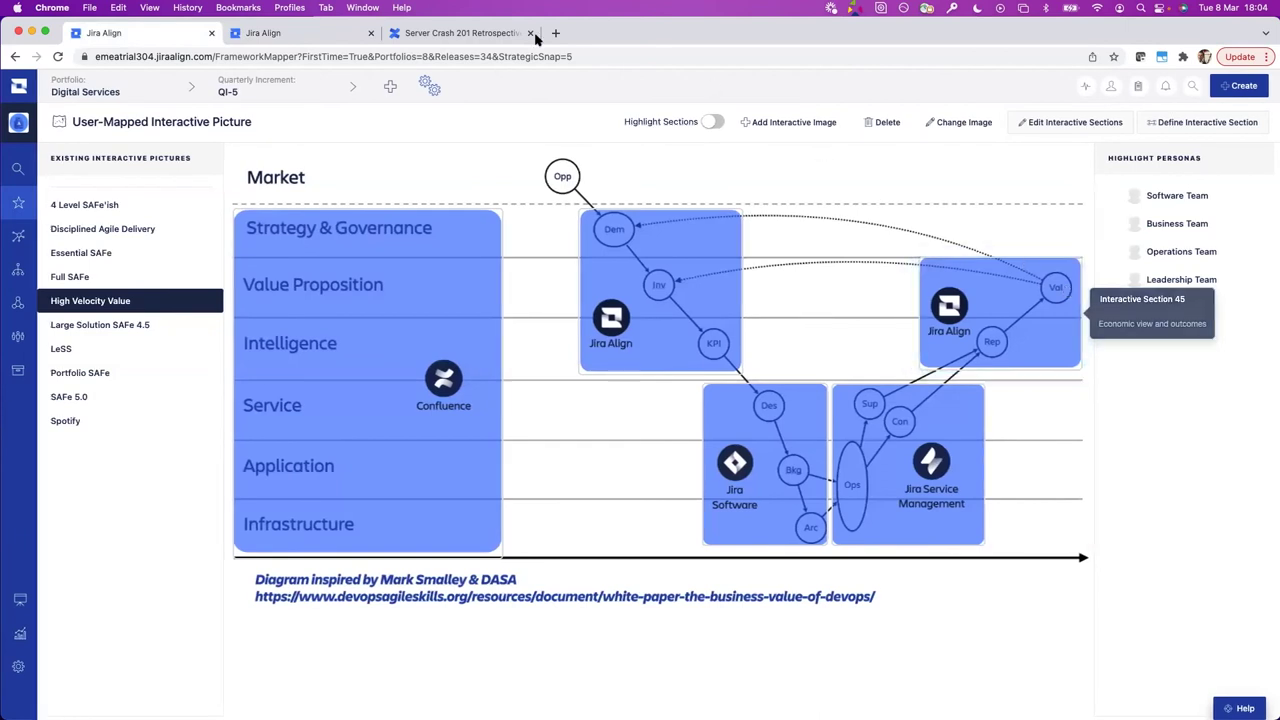
left_click(295, 36)
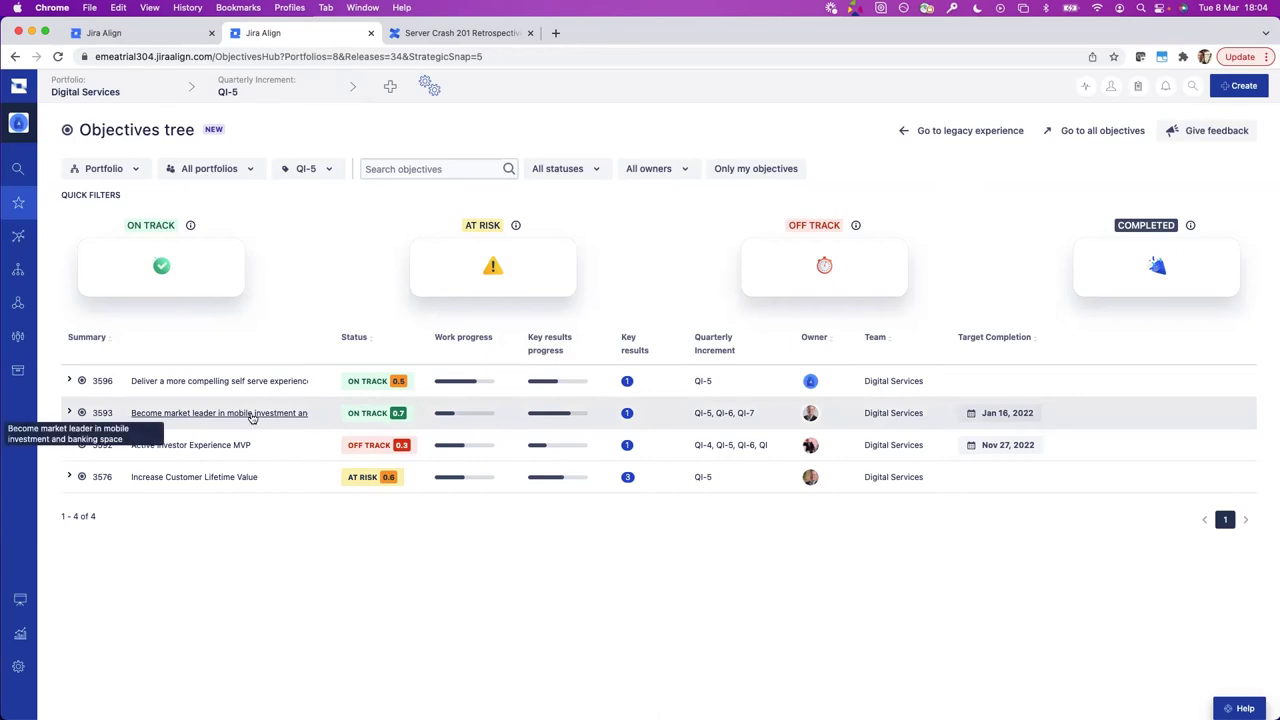
left_click(252, 418)
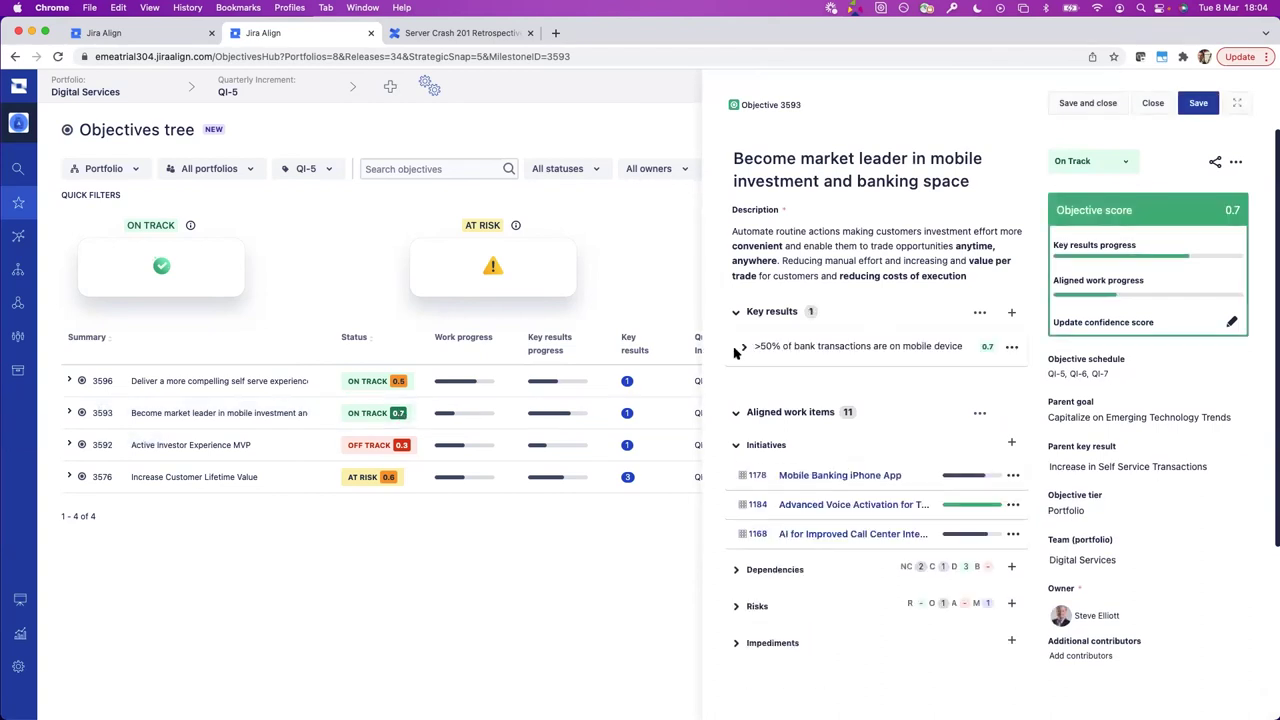
left_click(743, 348)
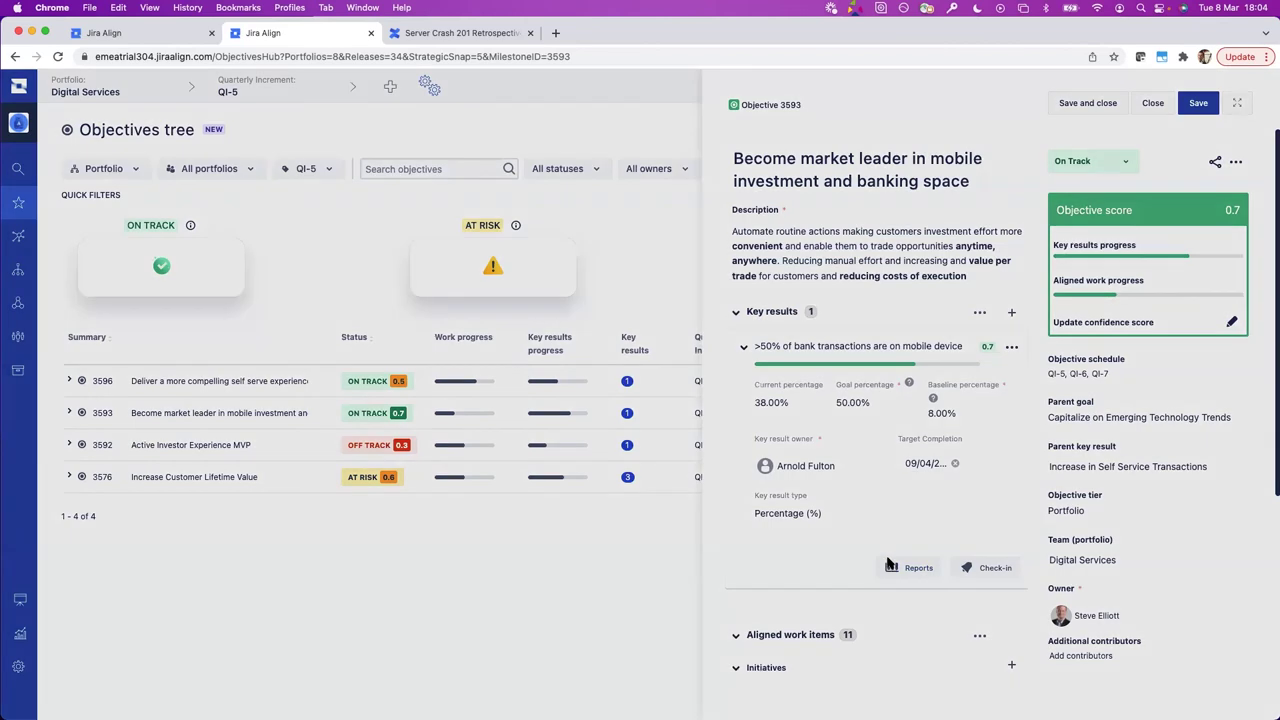
left_click(890, 566)
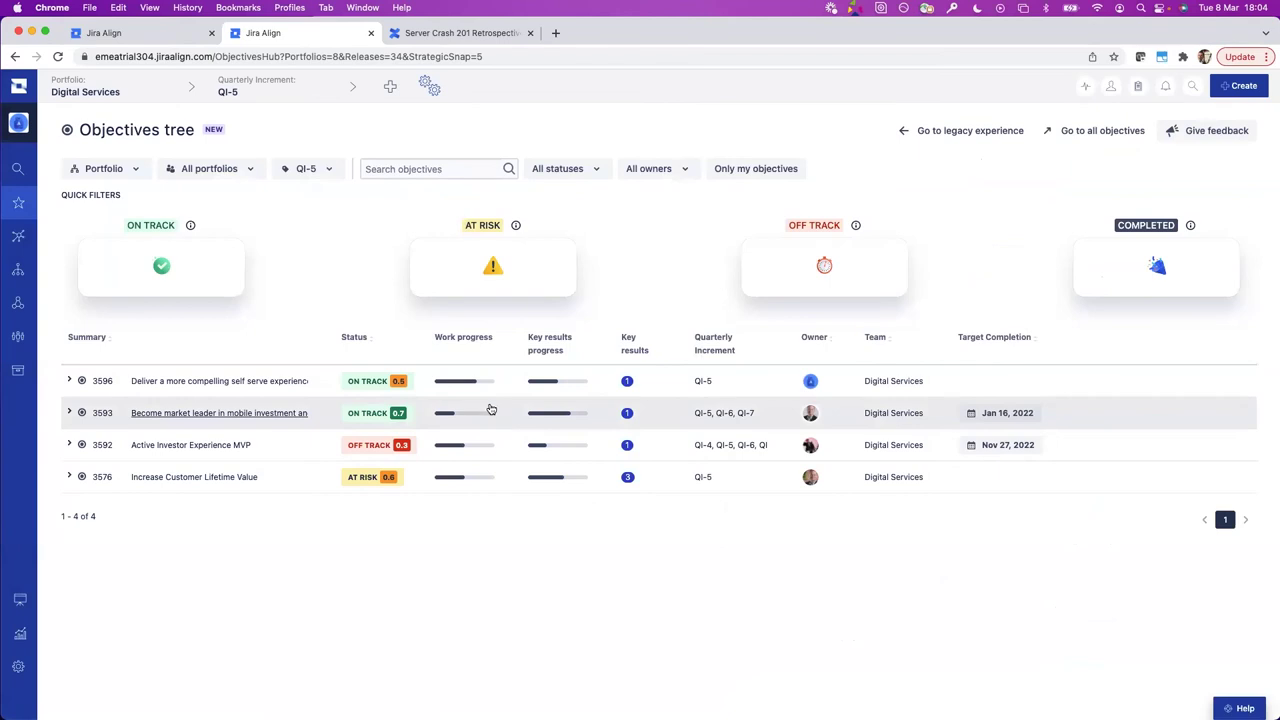
mouse_move(469, 412)
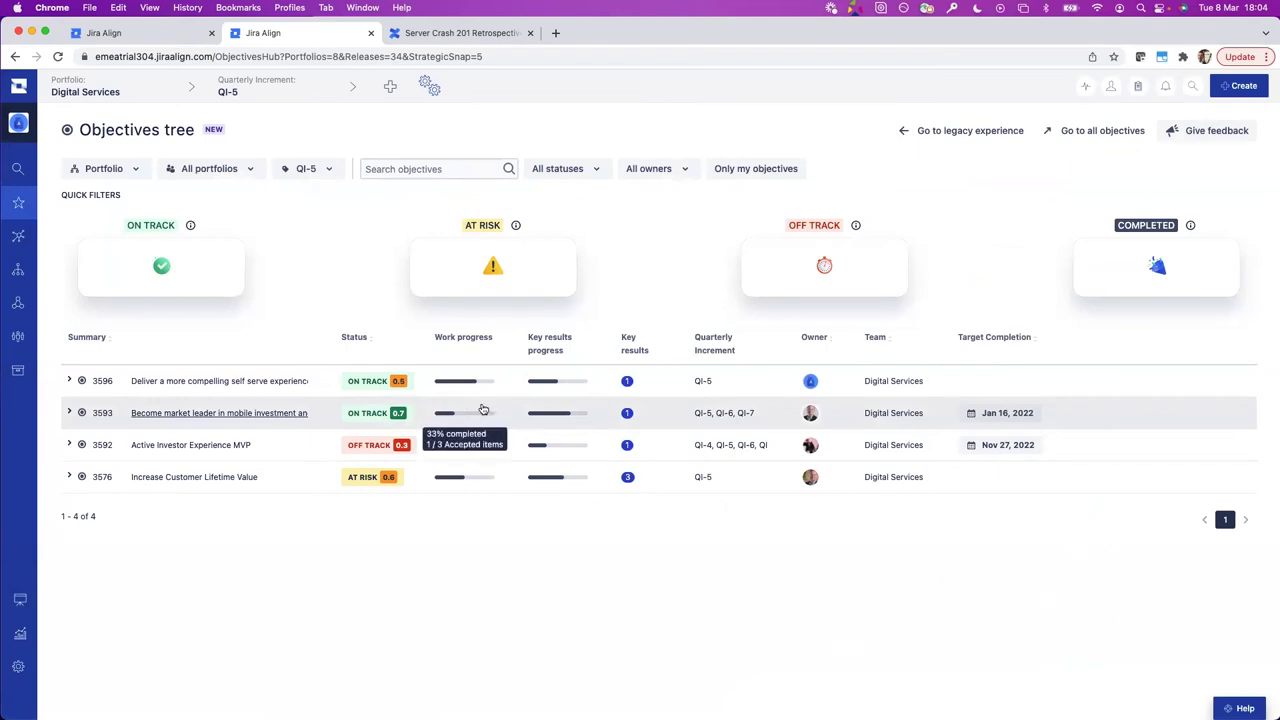
mouse_move(565, 417)
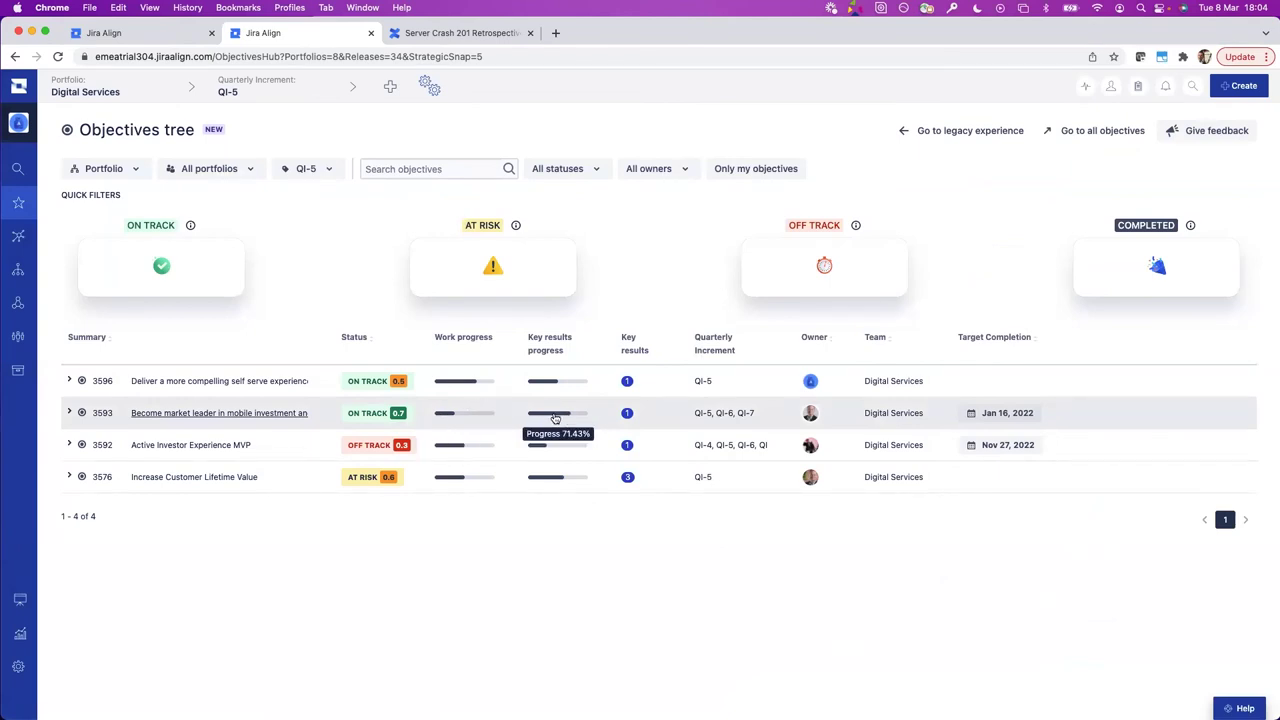